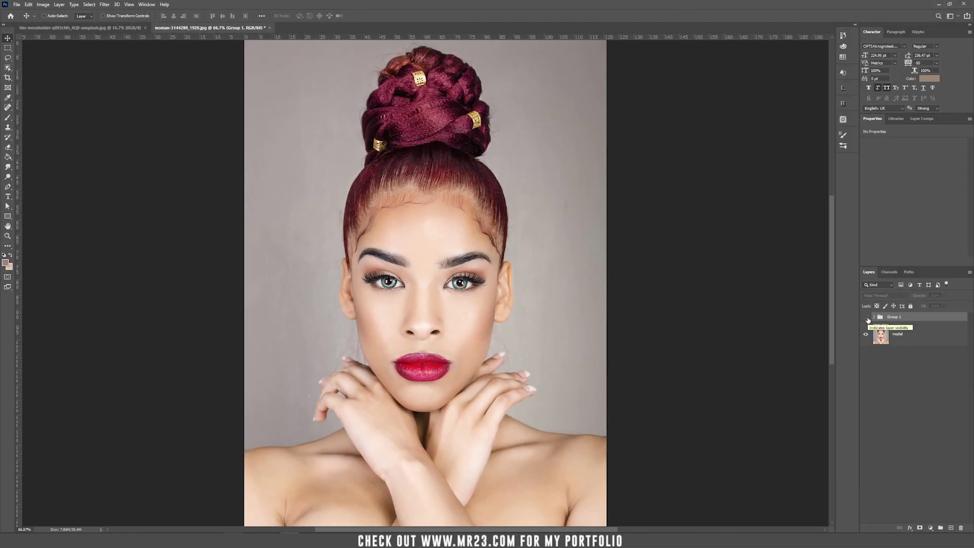
Compare the portrait with and without Group 1.
left_click(866, 317)
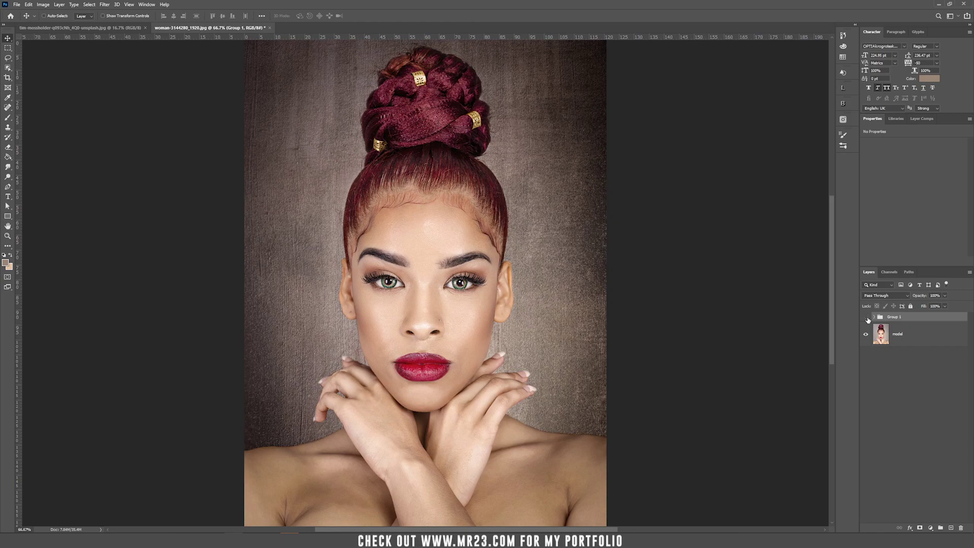
left_click(866, 317)
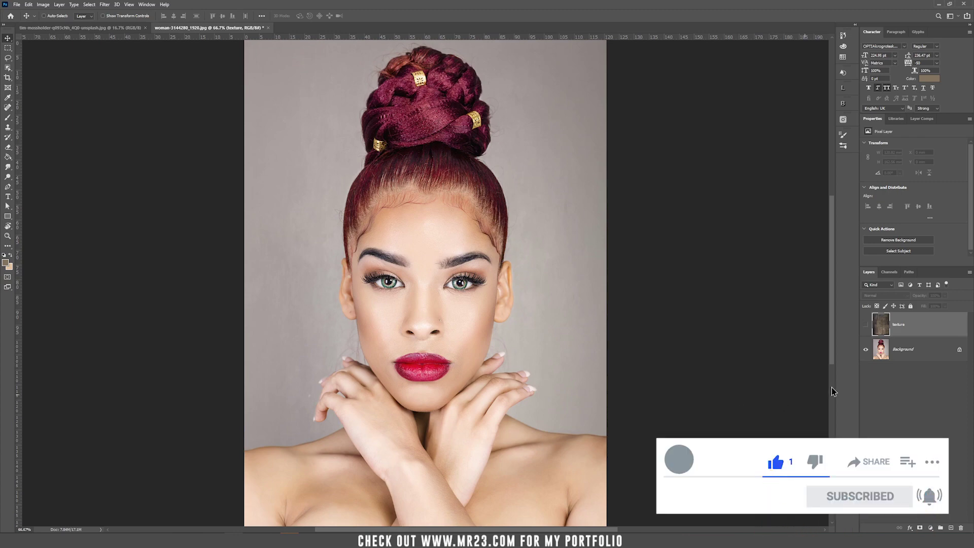
Show the texture layer over the portrait and set its blending mode to Overlay.
left_click(864, 325)
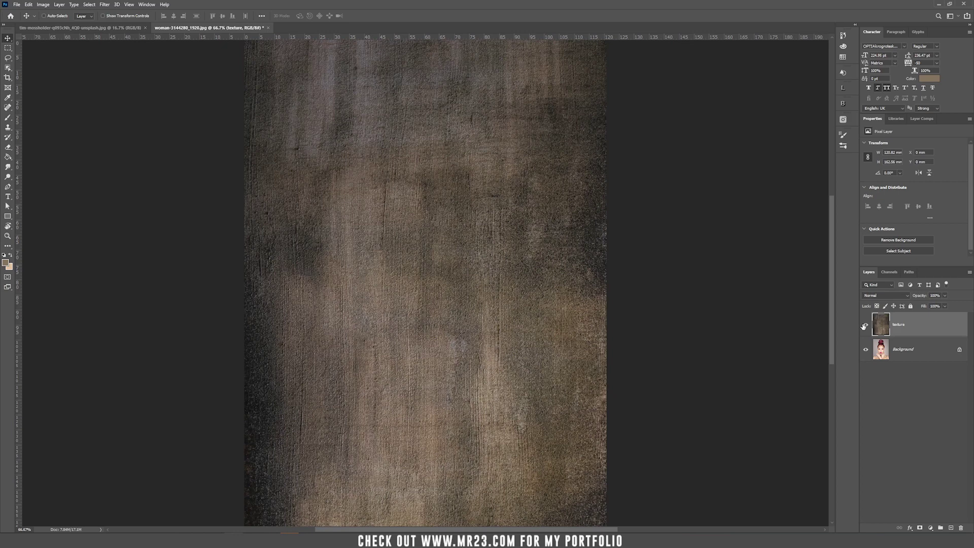
left_click(864, 326)
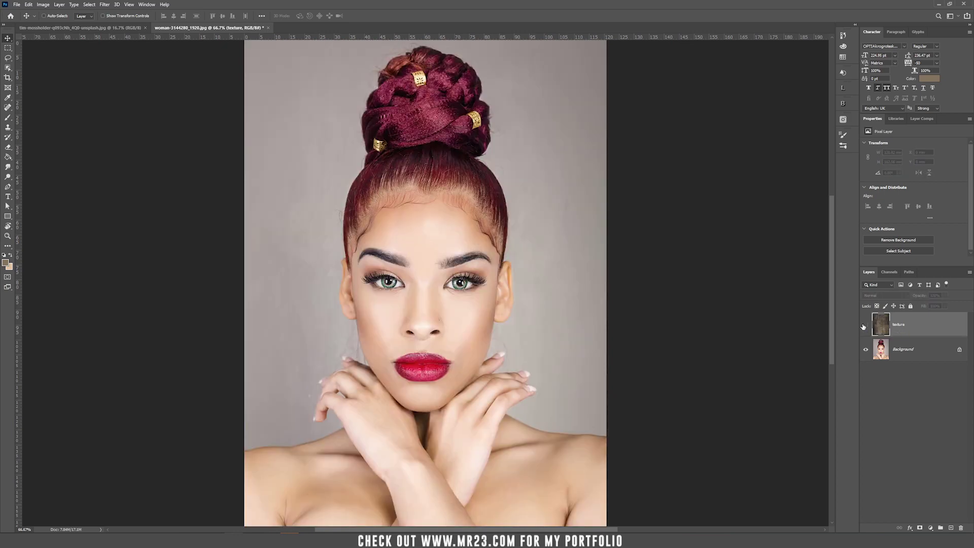
left_click(865, 325)
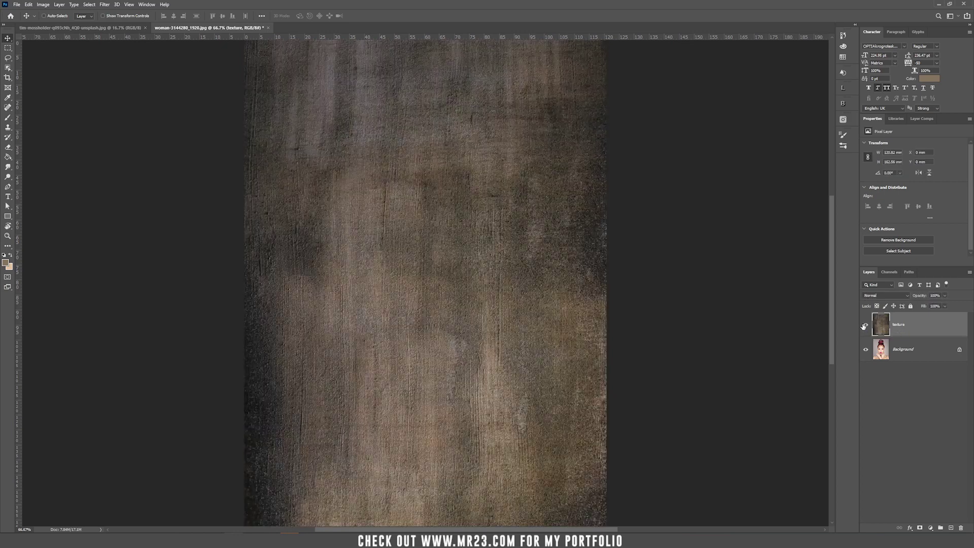
left_click(880, 296)
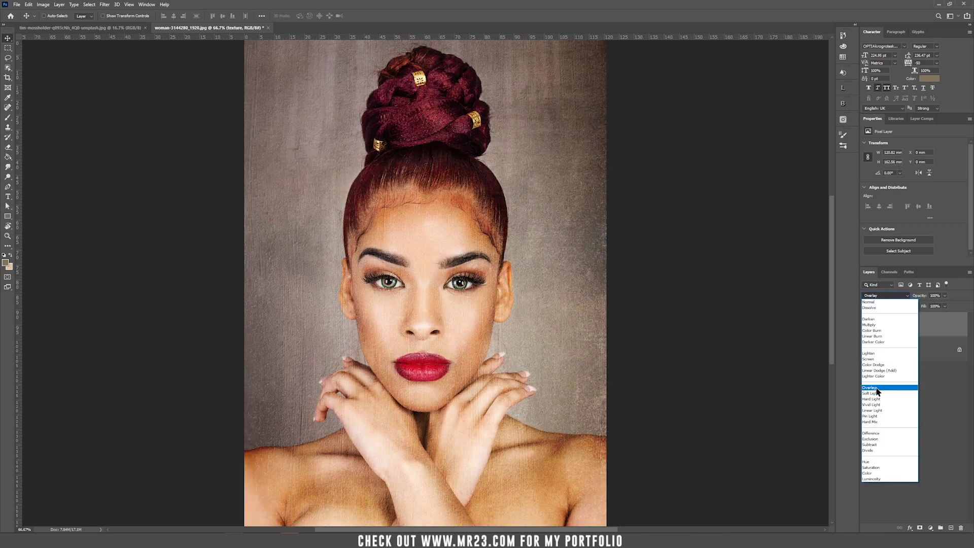
left_click(876, 389)
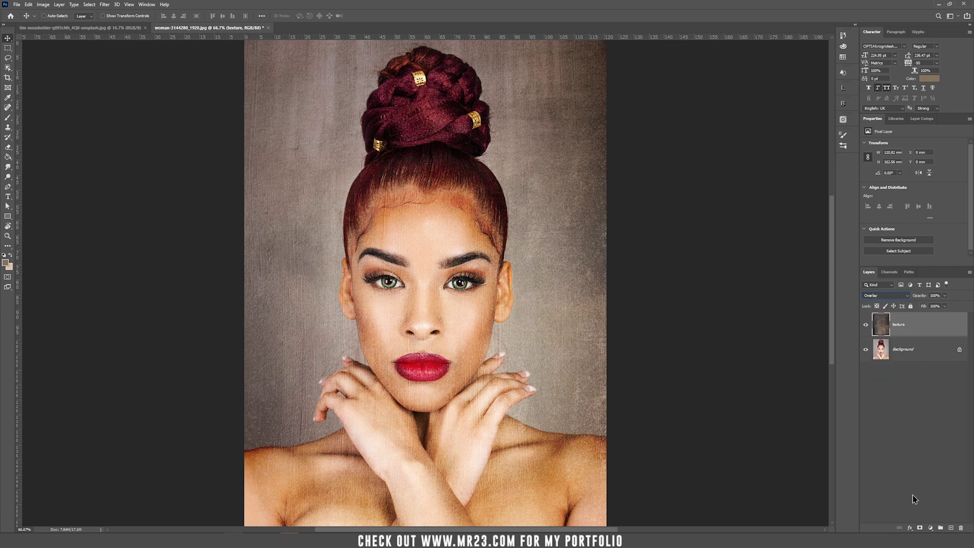
Add a layer mask to the texture layer and set up a black brush with 10% flow.
left_click(920, 528)
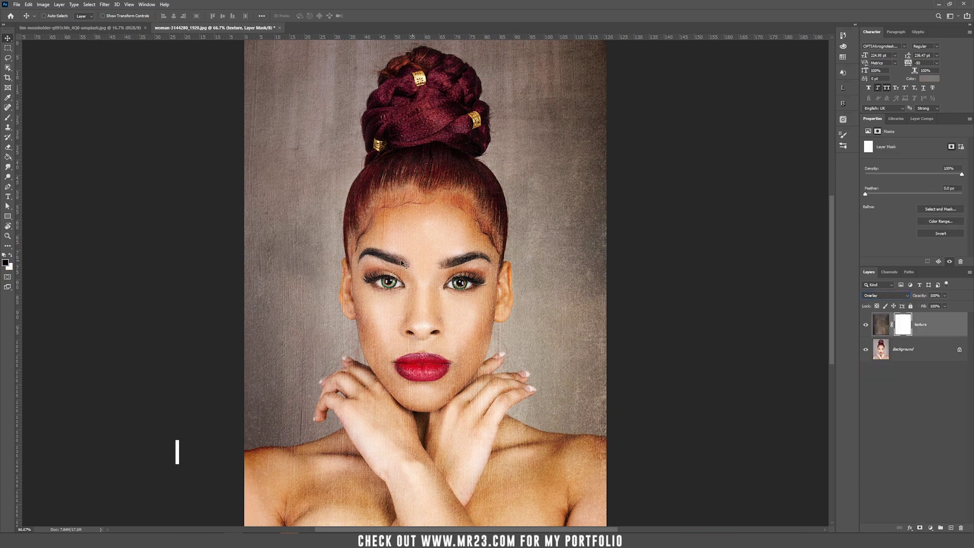
key("b")
key("d")
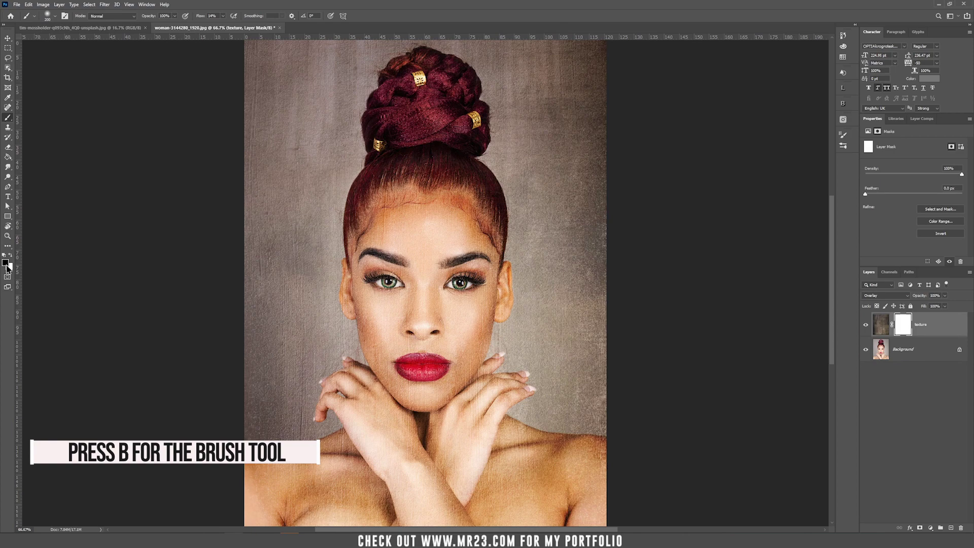
left_click(223, 17)
left_click_drag(219, 25, 224, 26)
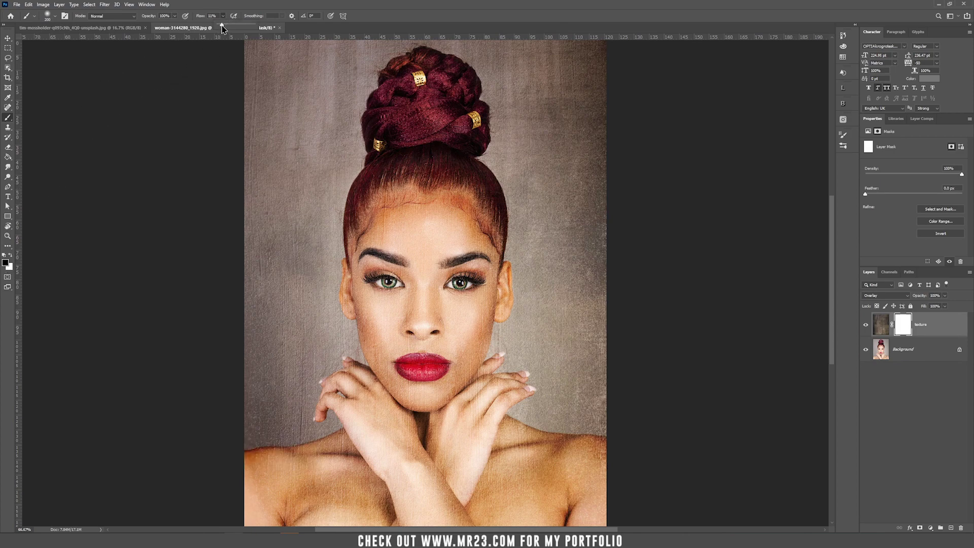
left_click_drag(222, 25, 222, 25)
Paint on the mask to remove the texture from the woman's face, hands, shoulders and chest, varying the brush size.
mouse_move(375, 278)
left_mouse_down()
mouse_move(377, 238)
mouse_move(368, 304)
mouse_move(355, 287)
mouse_move(356, 267)
mouse_move(422, 302)
mouse_move(425, 341)
left_mouse_up()
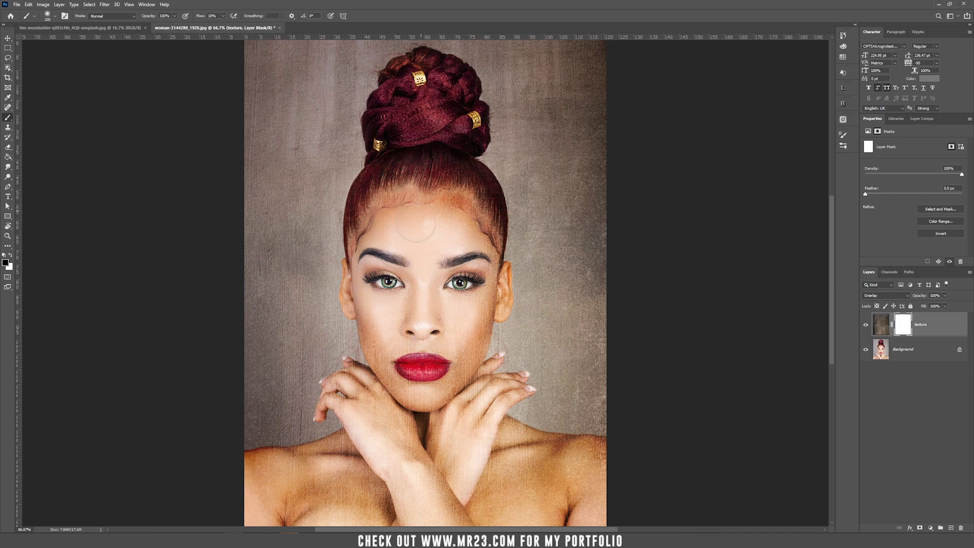
mouse_move(421, 367)
left_mouse_down()
mouse_move(374, 181)
mouse_move(504, 294)
left_mouse_up()
mouse_move(391, 460)
left_mouse_down()
mouse_move(560, 477)
mouse_move(563, 454)
left_mouse_up()
key("bracketleft")
key("bracketleft")
key("bracketleft")
key("bracketleft")
key("bracketleft")
key("bracketleft")
left_click_drag(485, 367, 324, 394)
key("bracketright")
key("bracketright")
key("bracketright")
key("bracketright")
mouse_move(581, 508)
left_mouse_down()
mouse_move(264, 464)
mouse_move(327, 418)
left_mouse_up()
left_click_drag(500, 424, 597, 442)
mouse_move(354, 451)
left_mouse_down()
mouse_move(341, 367)
mouse_move(315, 411)
left_mouse_up()
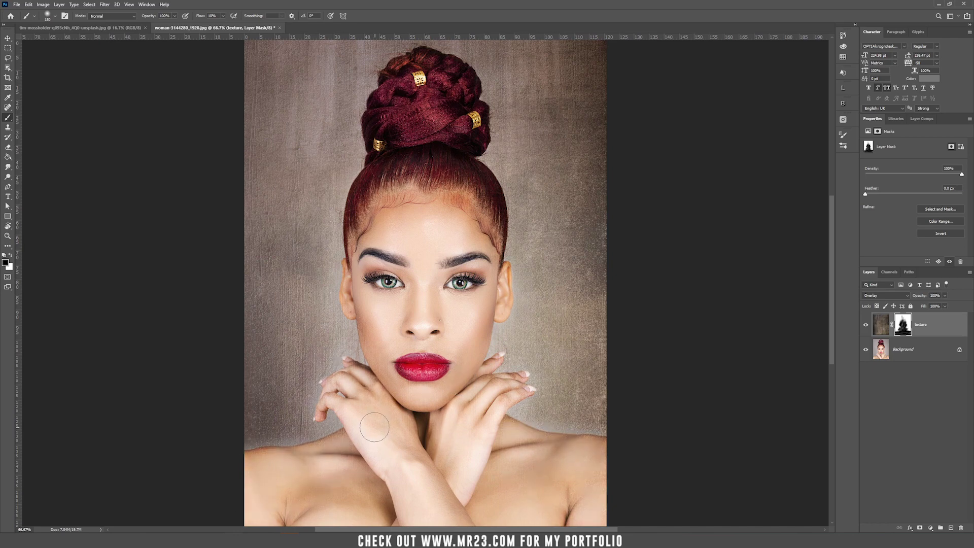
Restore the background texture along the edges of the shoulders and hands by painting white on the mask with a smaller brush.
left_click(11, 256)
key("bracketleft")
key("bracketleft")
mouse_move(253, 439)
left_mouse_down()
mouse_move(322, 429)
mouse_move(340, 394)
left_mouse_up()
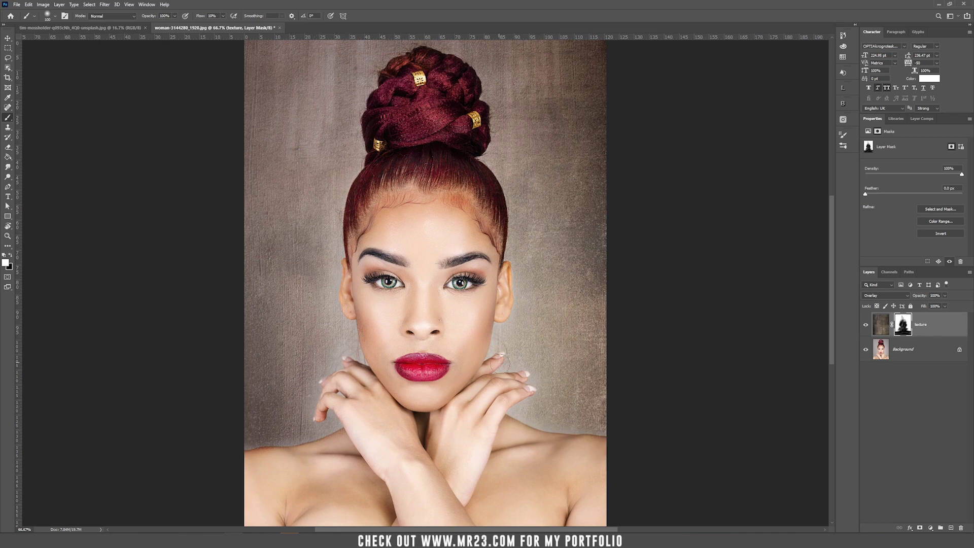
key("v")
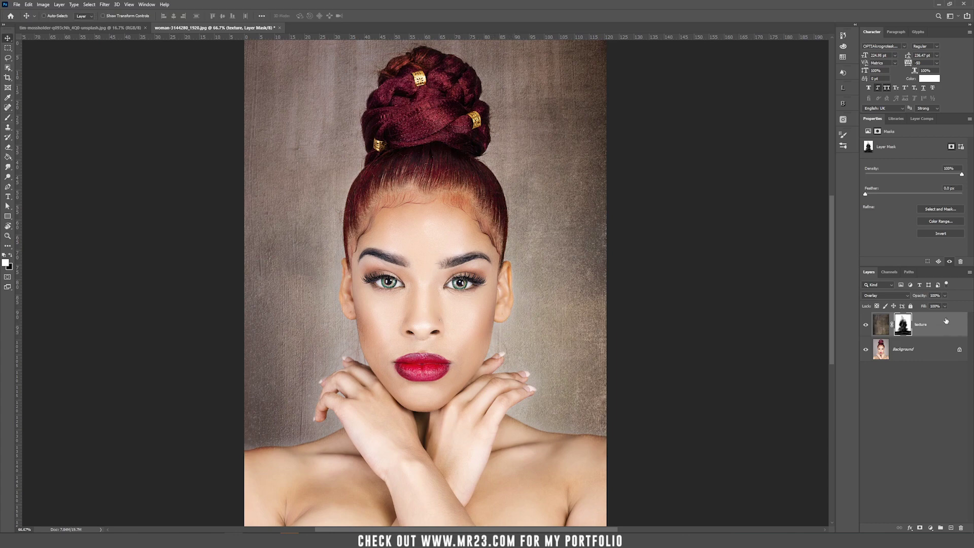
Compare the portrait with and without the masked texture, and delete the texture layer's mask.
left_click(866, 326)
left_click(865, 325)
right_click(903, 330)
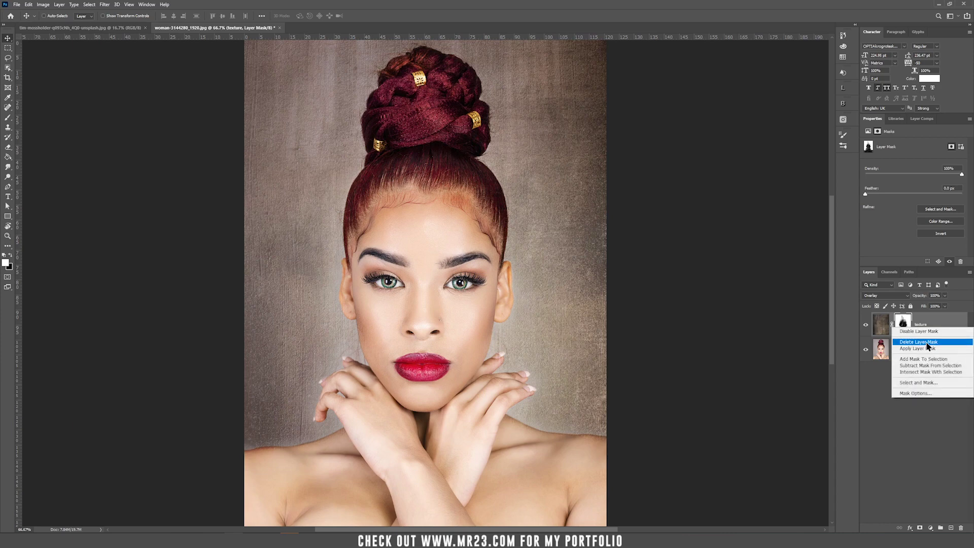
left_click(925, 343)
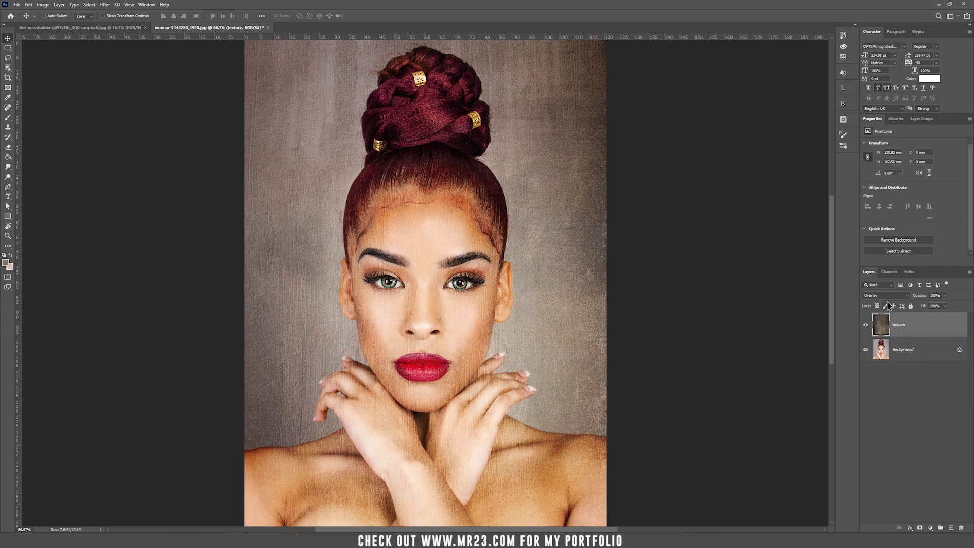
Hide the texture layer and duplicate the Background layer.
left_click(866, 326)
left_click(899, 353)
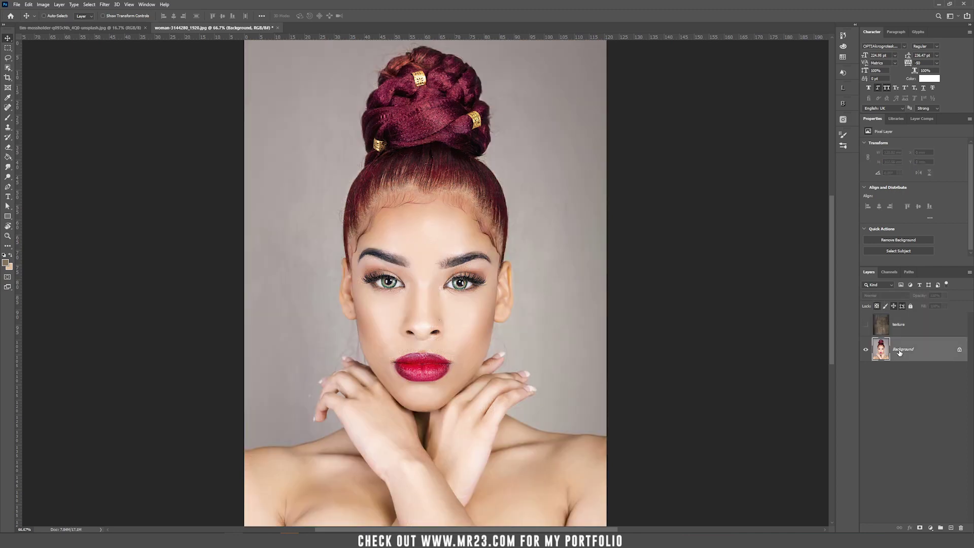
left_click_drag(901, 352, 952, 528)
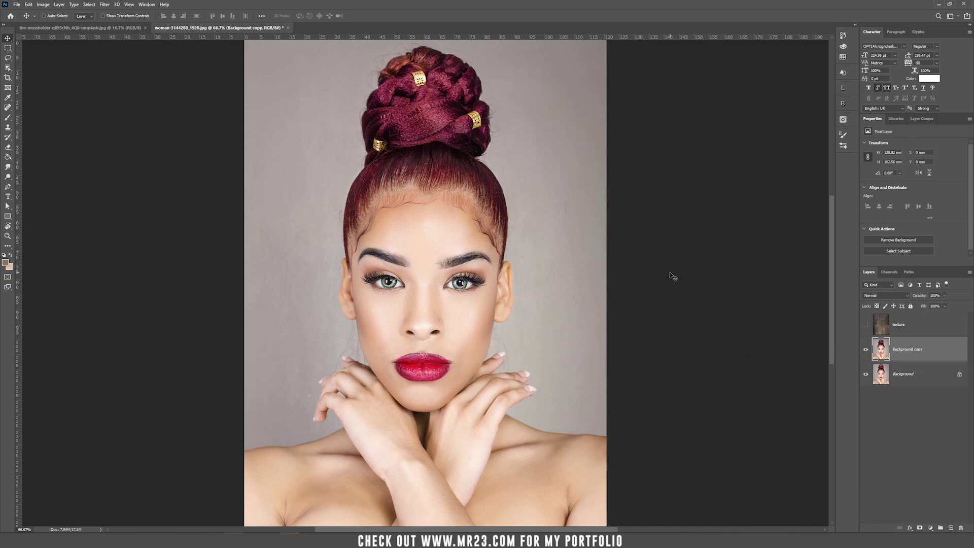
Select the woman on the duplicated layer using Select Subject.
key("w")
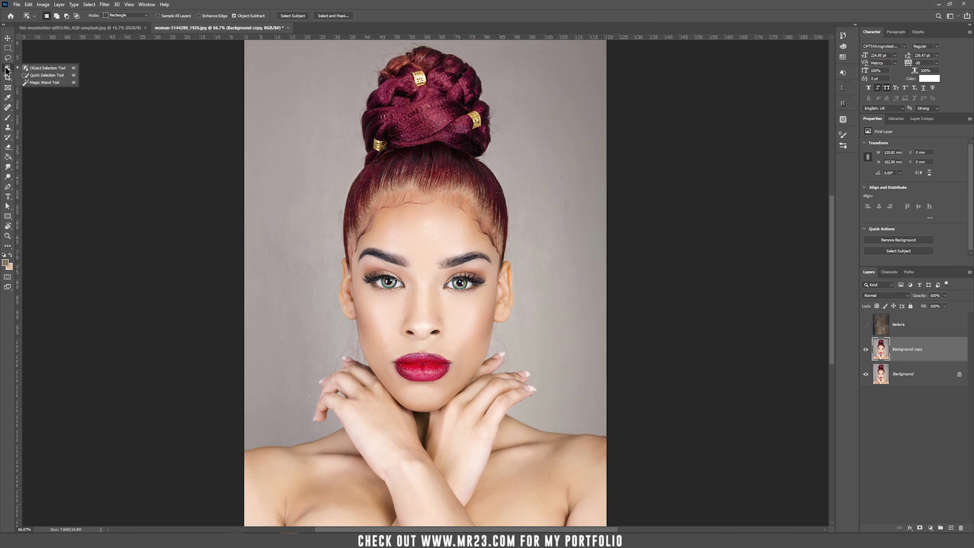
left_click(292, 16)
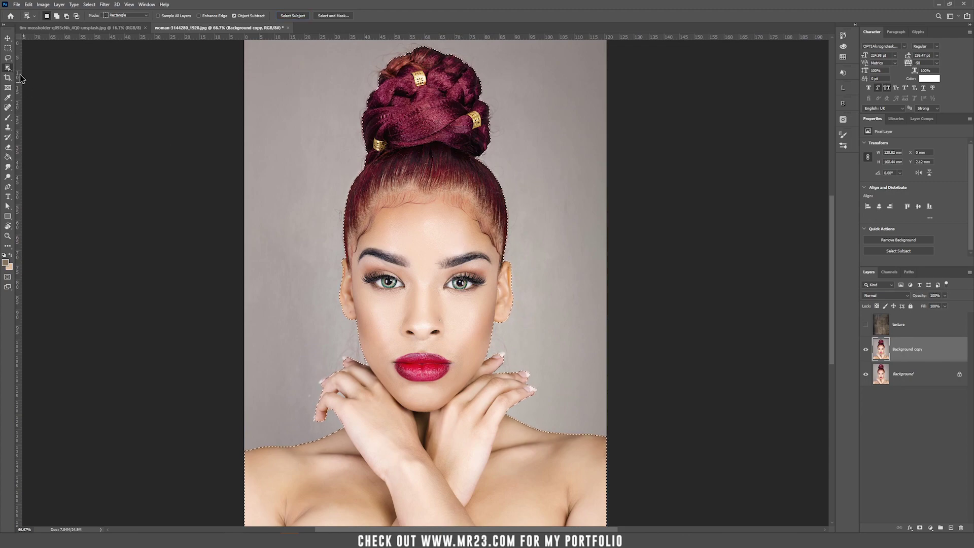
Subtract the background gap between the fingers of the hand with the ring from the selection using the Lasso tool.
left_click(8, 59)
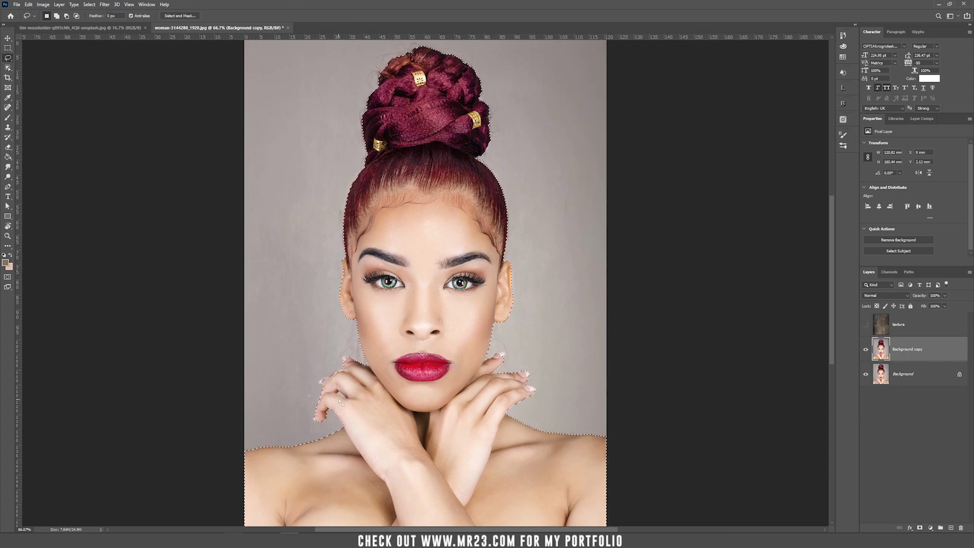
key("ctrl+d")
key("ctrl+plus")
key("ctrl+plus")
key("ctrl+plus")
left_click_drag(328, 389, 502, 89)
left_click_drag(473, 343, 530, 106)
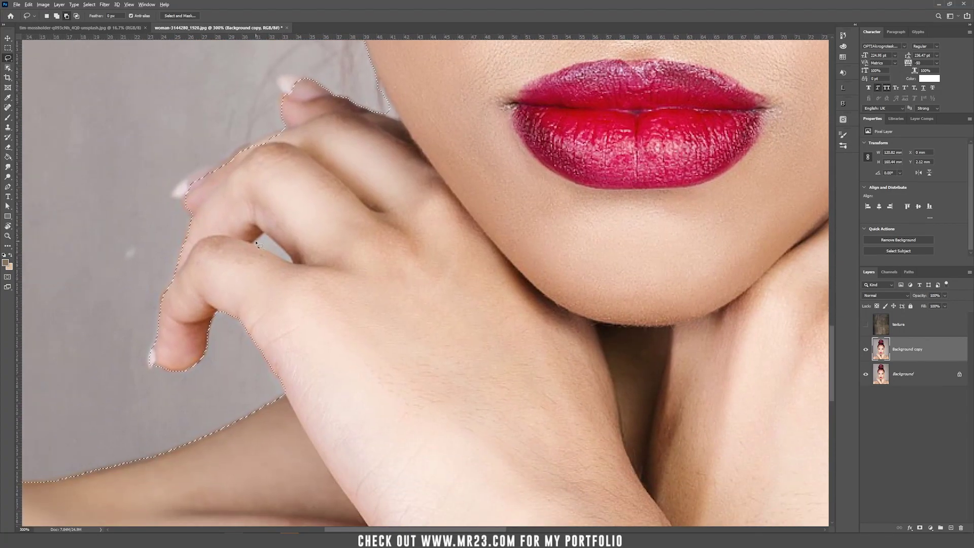
mouse_move(270, 240)
left_mouse_down()
mouse_move(295, 266)
mouse_move(254, 240)
left_mouse_up()
Add that hand's missing fingernail tips to the selection and subtract the stray background areas beside the nail and chin.
key("shift")
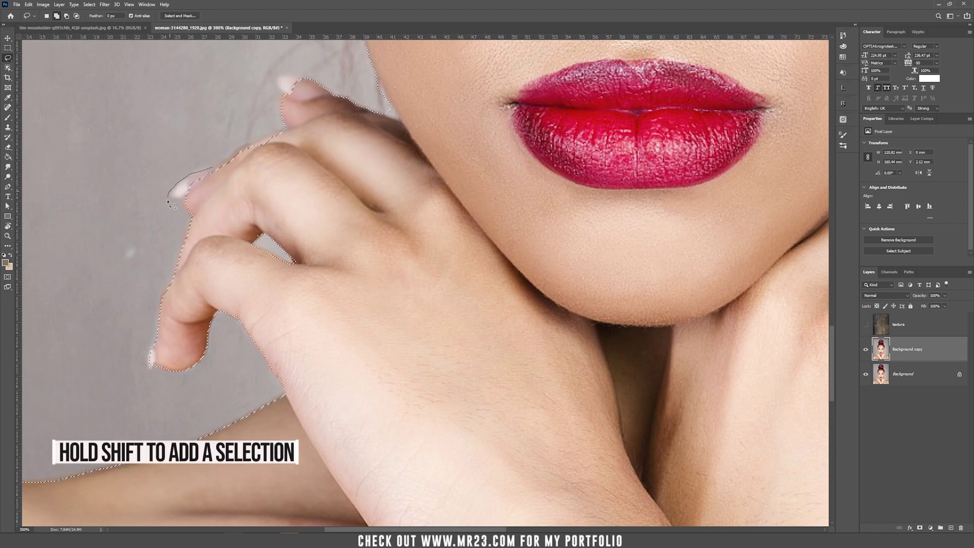
key("alt")
left_click_drag(165, 198, 170, 202)
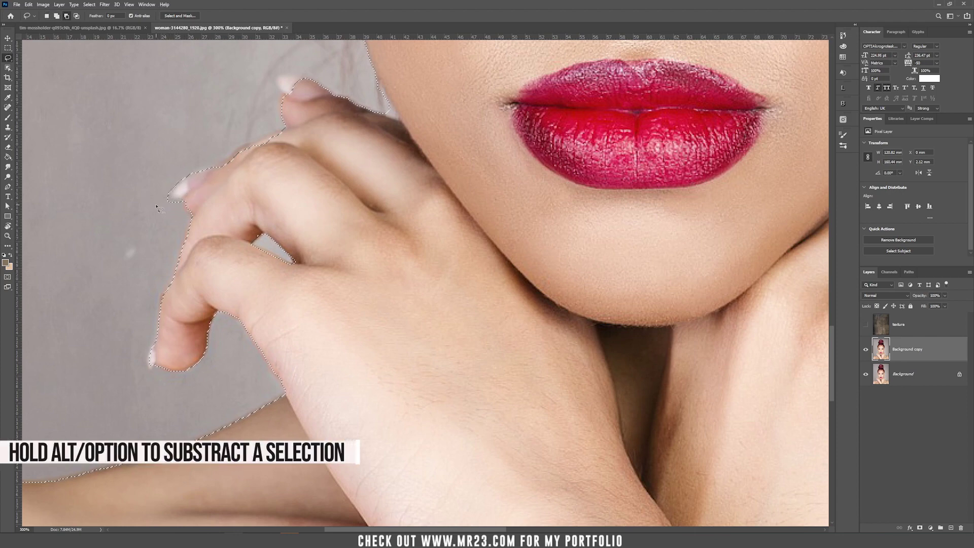
key("alt")
key("shift")
mouse_move(288, 94)
left_mouse_down()
mouse_move(276, 83)
mouse_move(307, 97)
left_mouse_up()
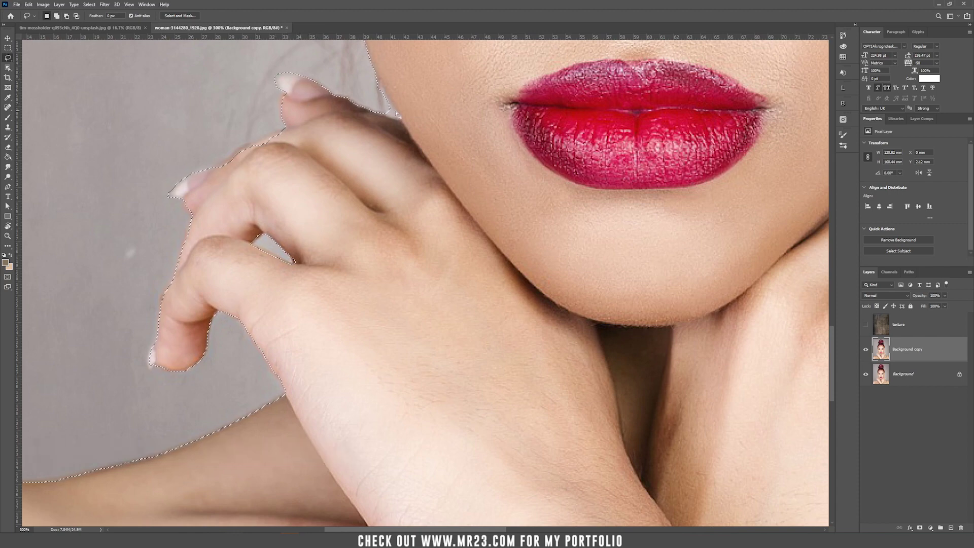
key("alt")
mouse_move(383, 115)
left_mouse_down()
mouse_move(395, 120)
mouse_move(385, 113)
left_mouse_up()
key("shift")
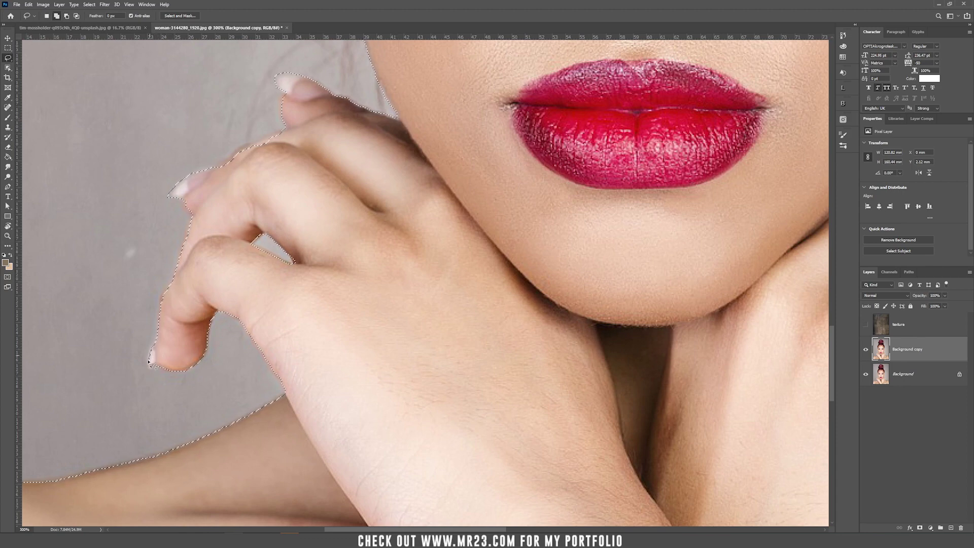
left_click_drag(154, 366, 156, 348)
Refine the selection around the fingertips and nails of the other hand with the Lasso tool.
left_click_drag(777, 203, 203, 346)
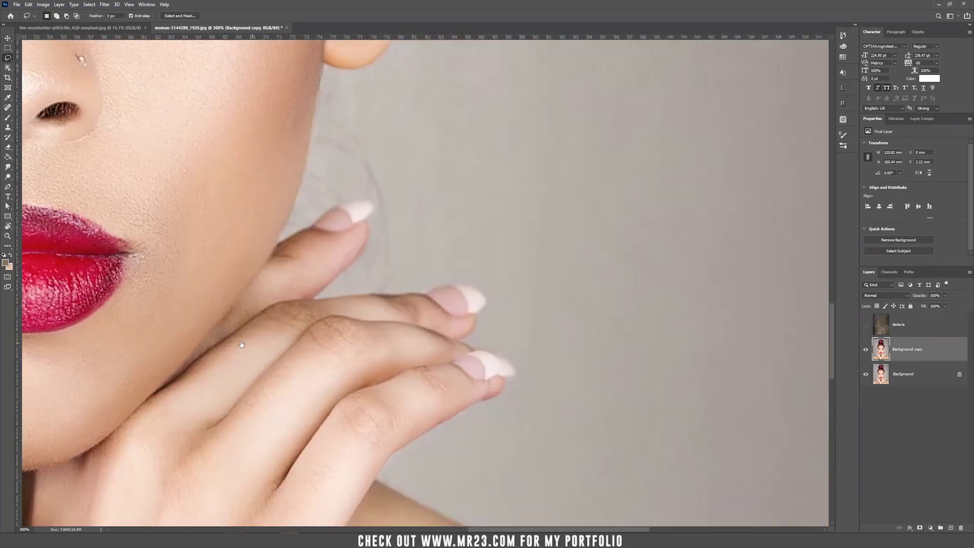
left_click_drag(452, 286, 472, 310)
left_click_drag(331, 291, 331, 296)
left_click_drag(320, 228, 364, 222)
left_click_drag(291, 227, 294, 232)
left_click_drag(477, 352, 516, 391)
key("ctrl+0")
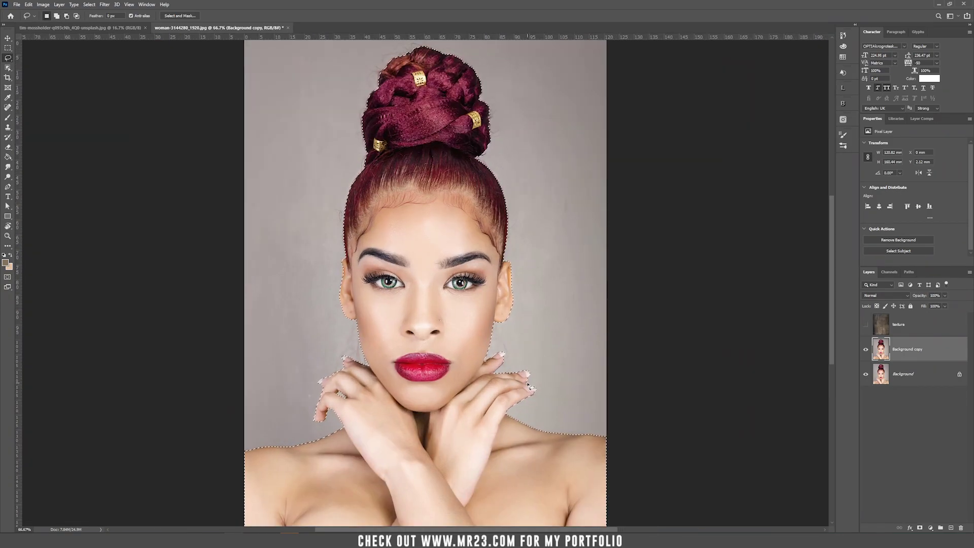
Mask the Background copy layer to the selected woman, undoing any accidental shift of the layer.
key("v")
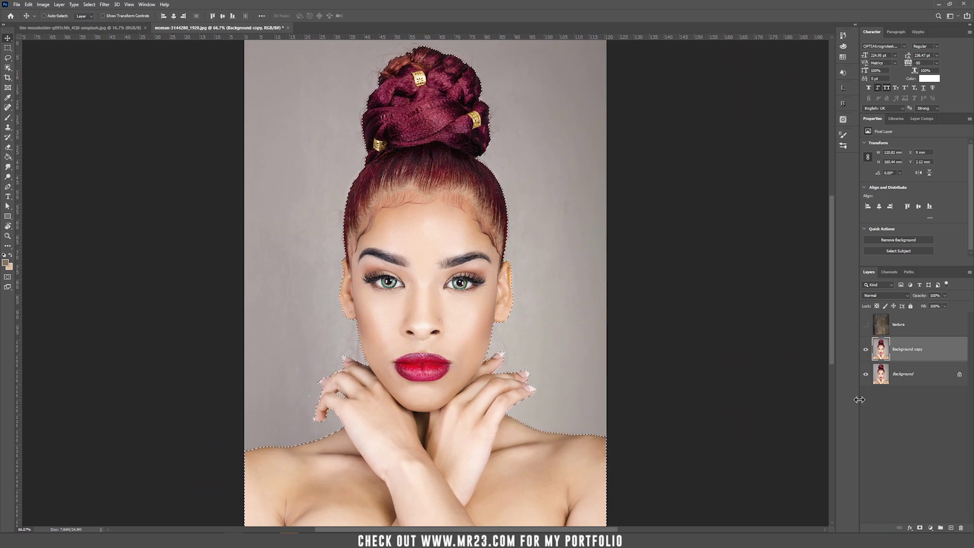
left_click(920, 527)
left_click_drag(426, 301, 220, 244)
key("ctrl+z")
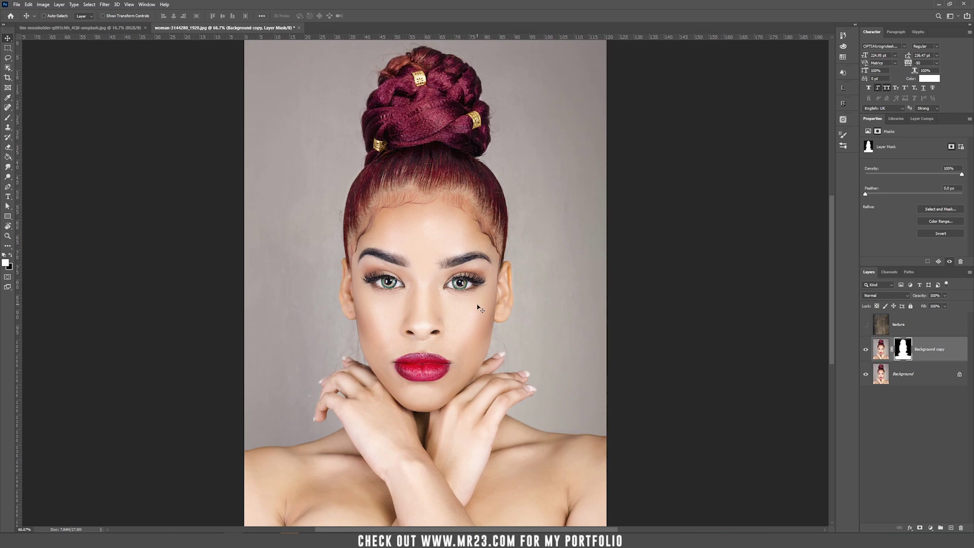
Place the masked Background copy above the texture layer and rename it model.
left_click_drag(932, 352, 932, 324)
double_click(931, 325)
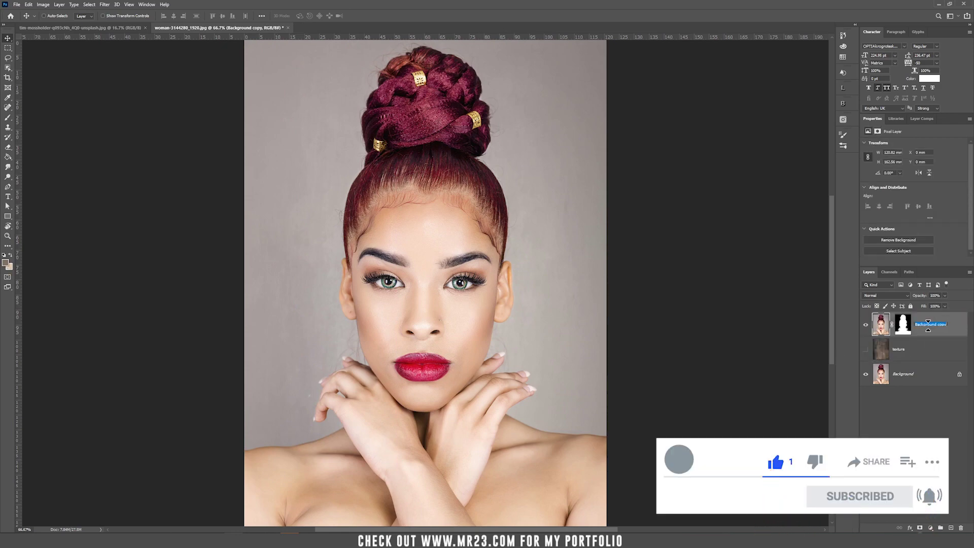
type("model")
key("Return")
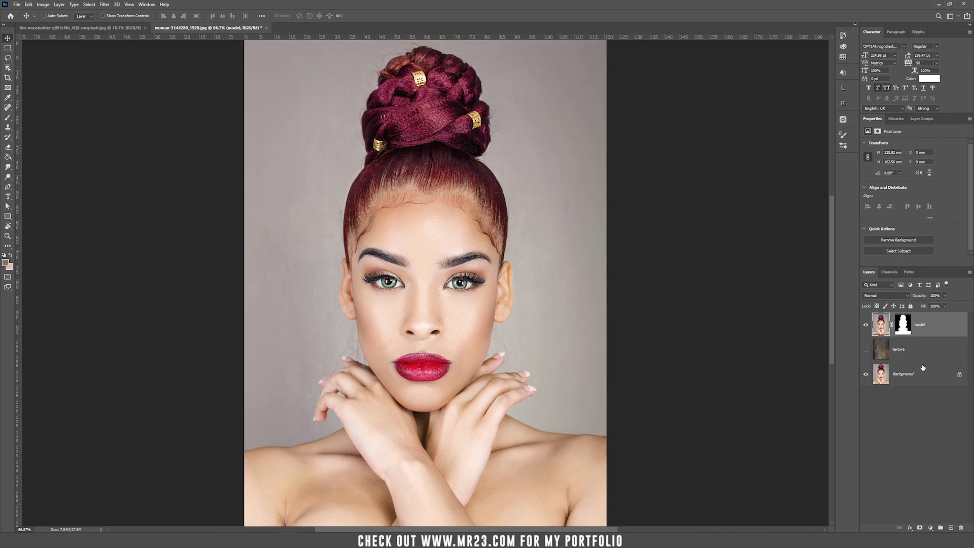
Rename the Background layer as model.
double_click(903, 376)
type("model")
key("Return")
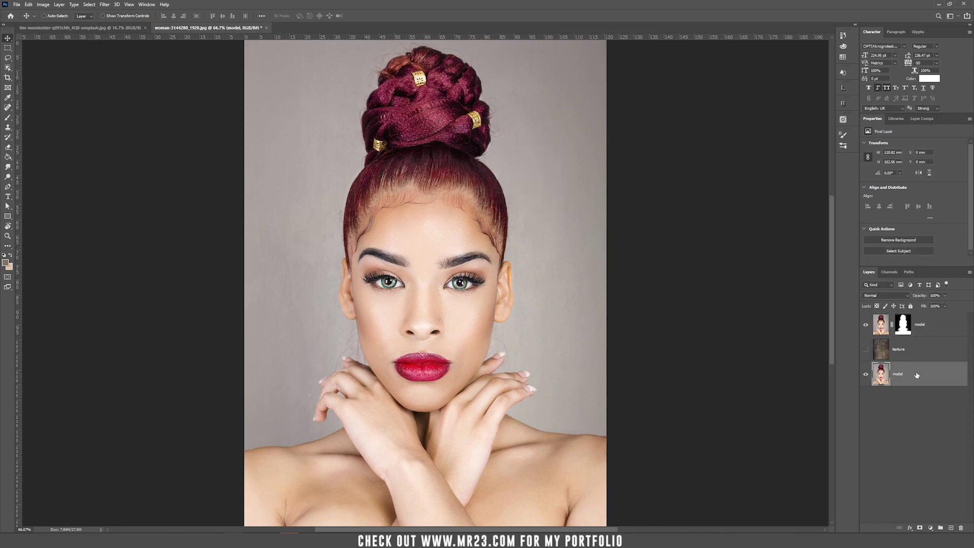
Show the texture layer and make the masked model layer active.
left_click(866, 349)
left_click(937, 325)
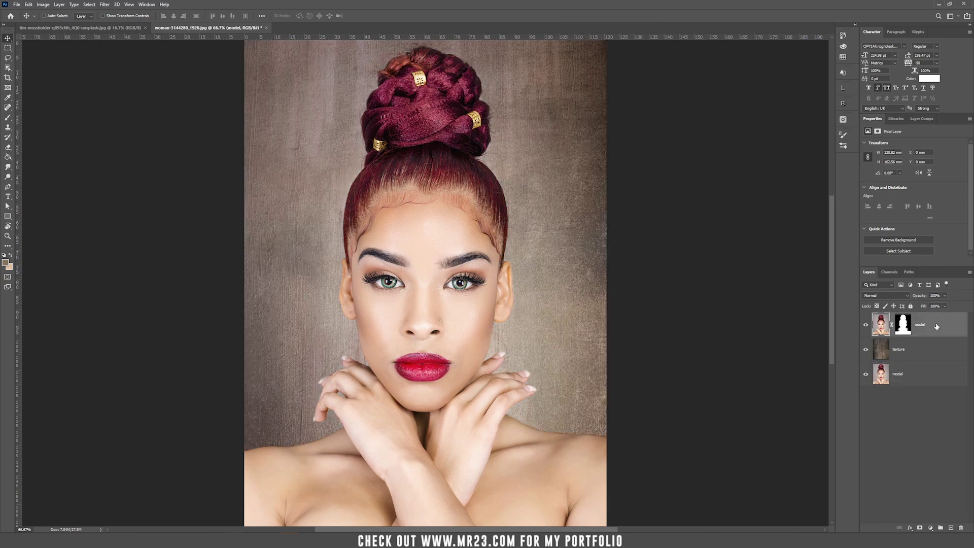
left_click(863, 327)
left_click(862, 327)
left_click_drag(339, 240, 418, 253)
key("ctrl+z")
Hide both model layers and set the texture layer's blending mode to Normal.
left_click(866, 324)
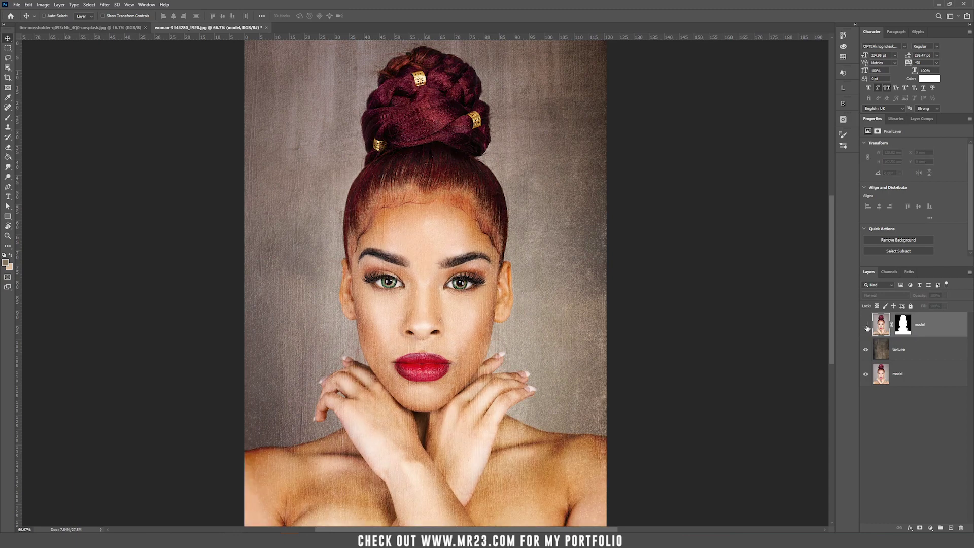
left_click(866, 375)
left_click(900, 358)
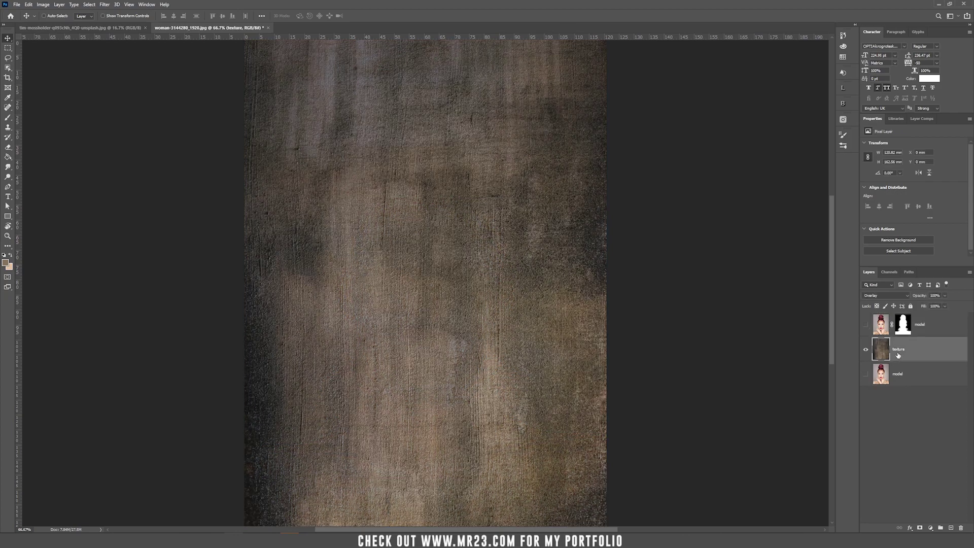
left_click(874, 297)
left_click(874, 304)
Sample a light brown (#9a8775) from the texture as the foreground colour.
left_click(6, 265)
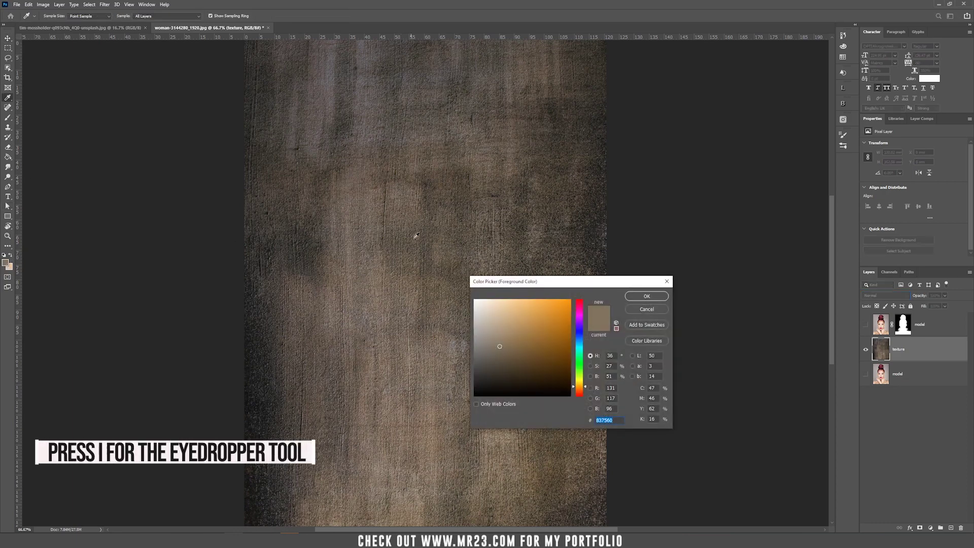
left_click(420, 294)
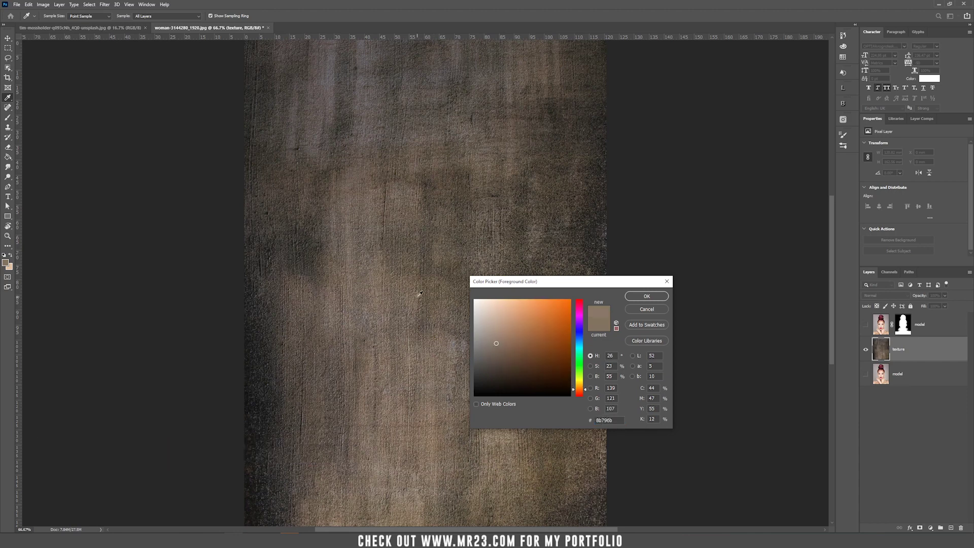
left_click_drag(423, 321, 438, 329)
left_click(654, 295)
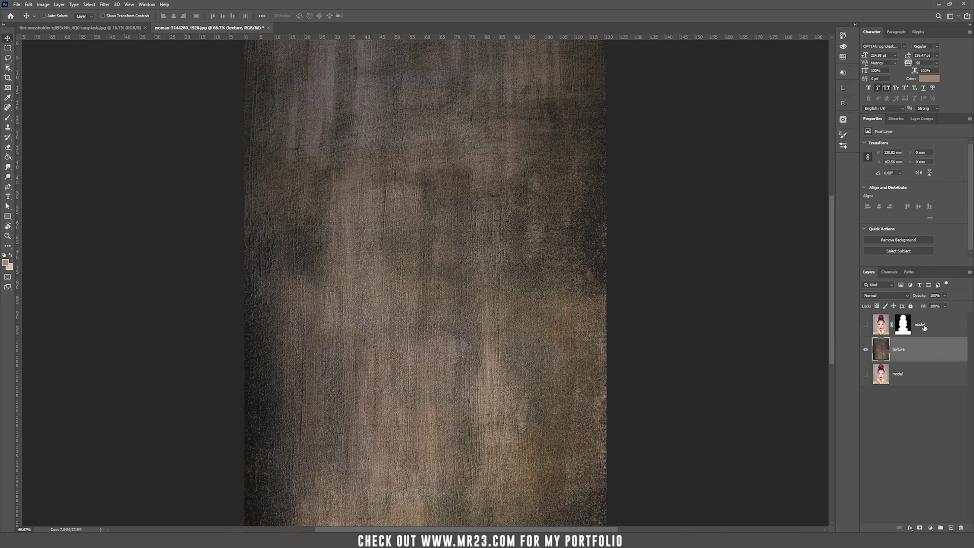
Show both model layers again and set the texture layer's blending mode to Overlay.
left_click(924, 327)
left_click(866, 324)
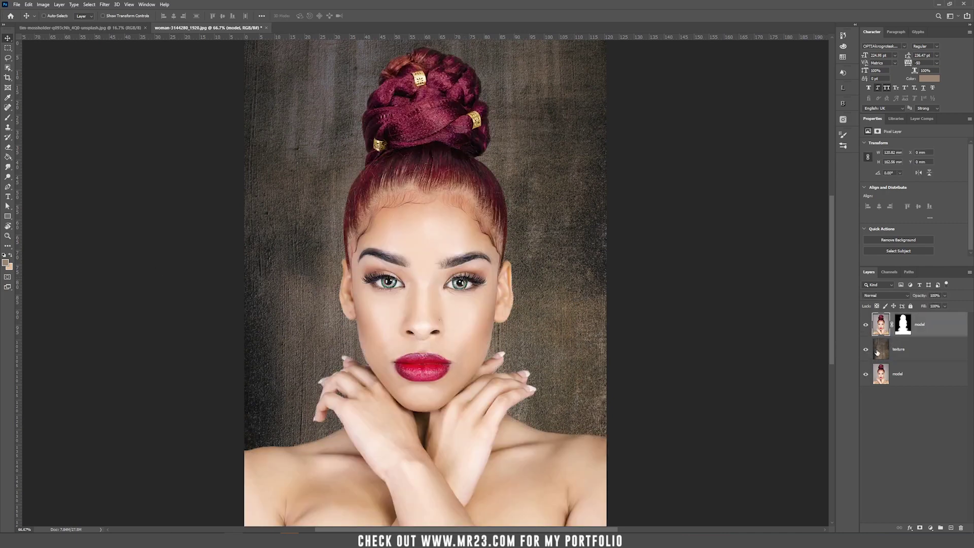
left_click(872, 352)
left_click(886, 296)
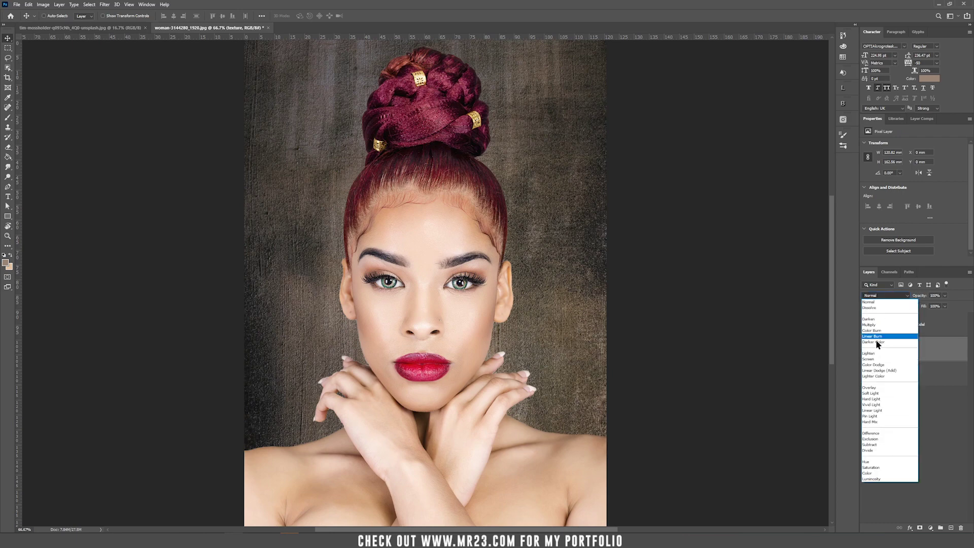
left_click(880, 389)
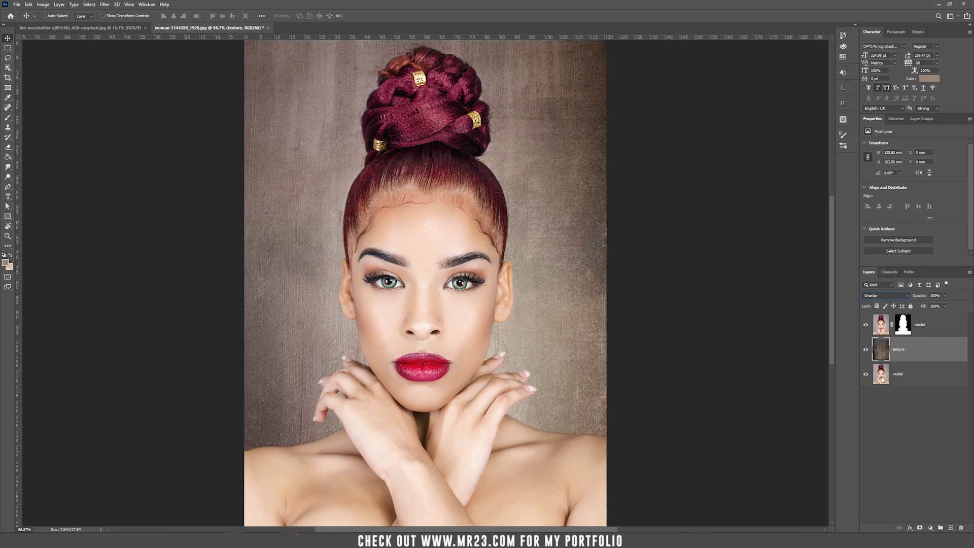
Add a Solid Color fill layer in #9a8775 clipped to the masked model layer and set its blending mode to Soft Light.
left_click(926, 328)
left_click(929, 529)
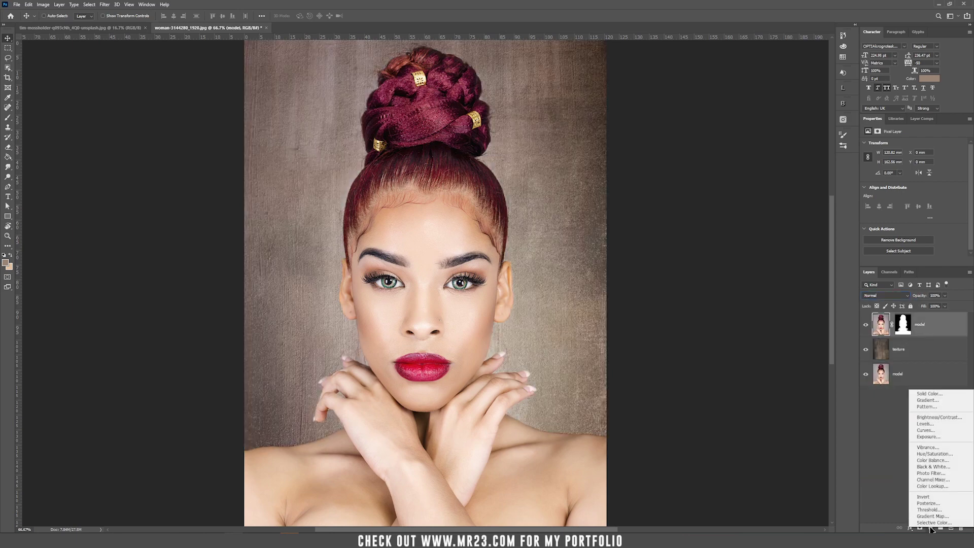
left_click(938, 396)
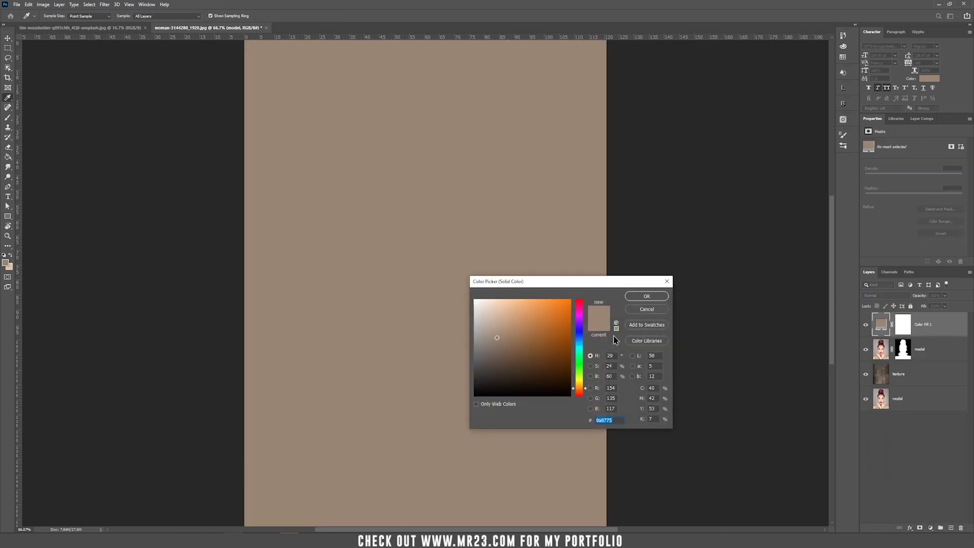
left_click(647, 297)
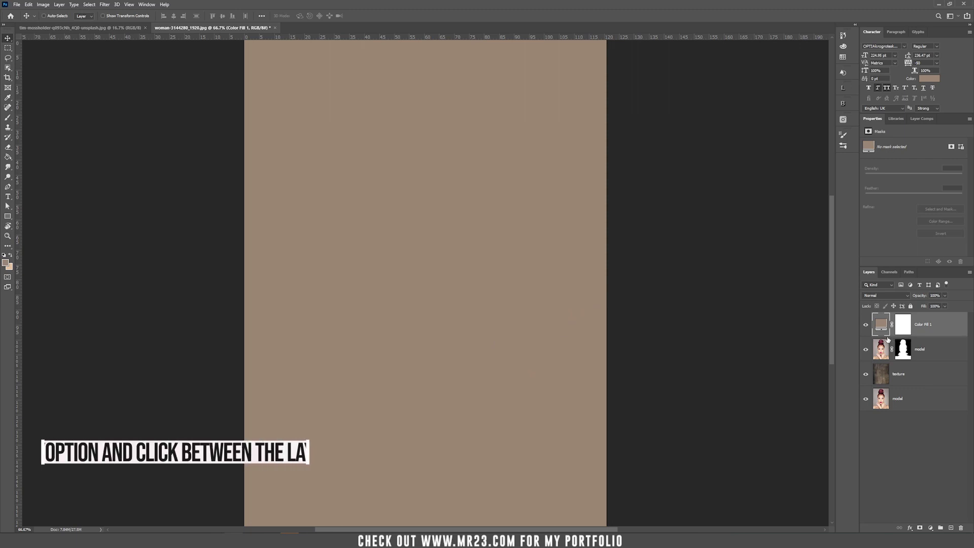
left_click(887, 336, "alt")
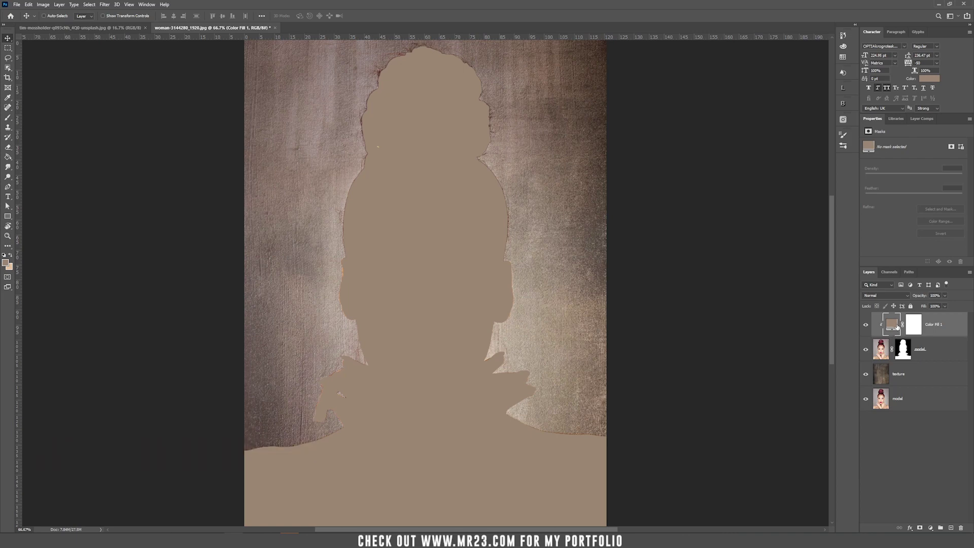
left_click(885, 296)
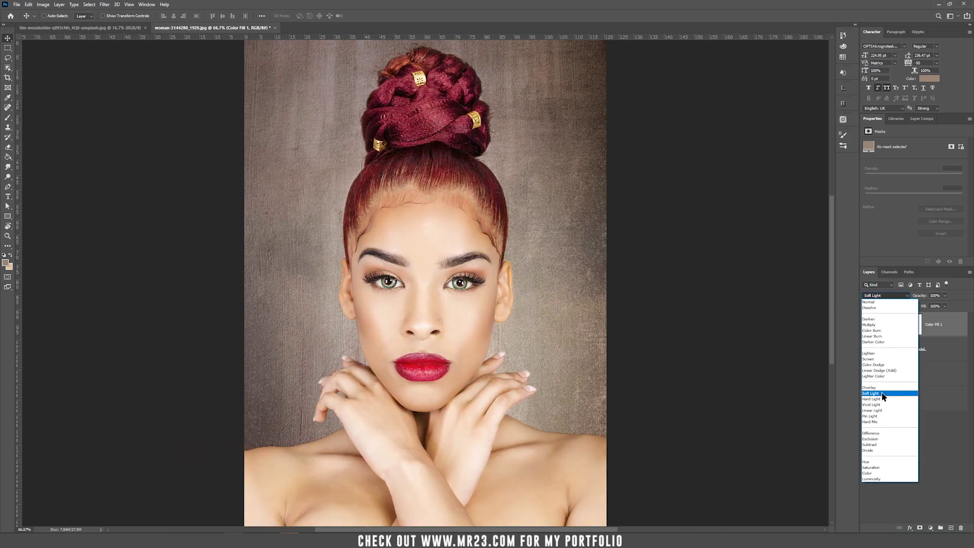
left_click(883, 394)
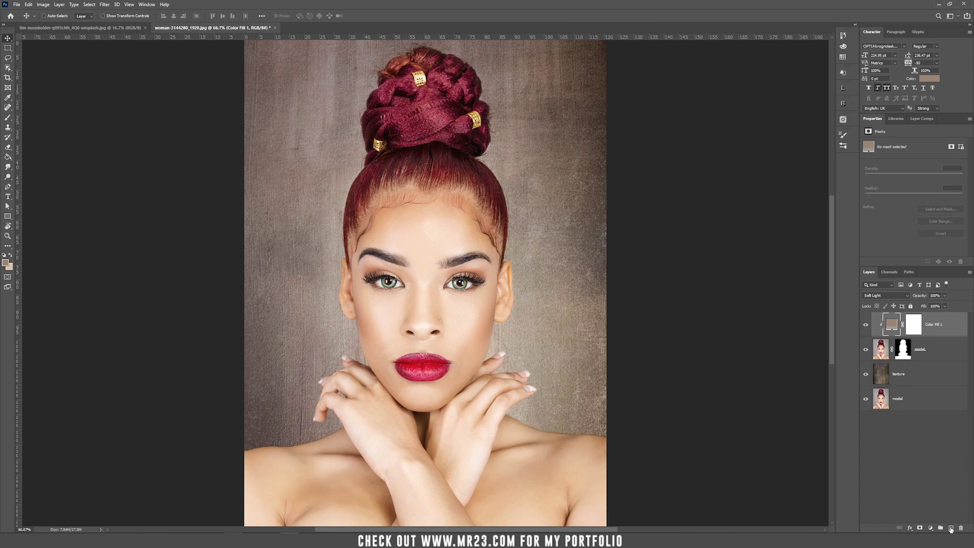
Add a Curves adjustment layer above the colour fill and slightly adjust the midpoint of its RGB curve.
left_click(931, 528)
left_click(938, 432)
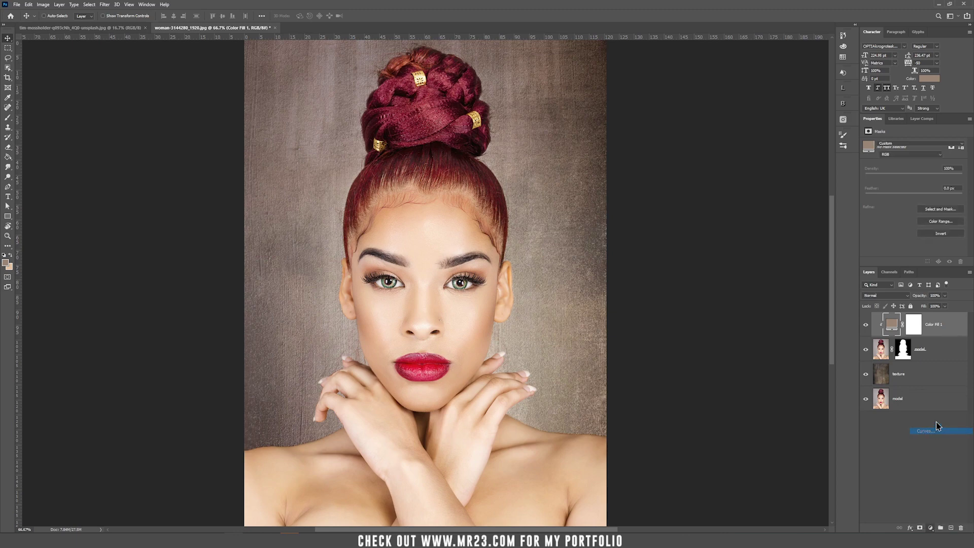
left_click_drag(922, 204, 922, 205)
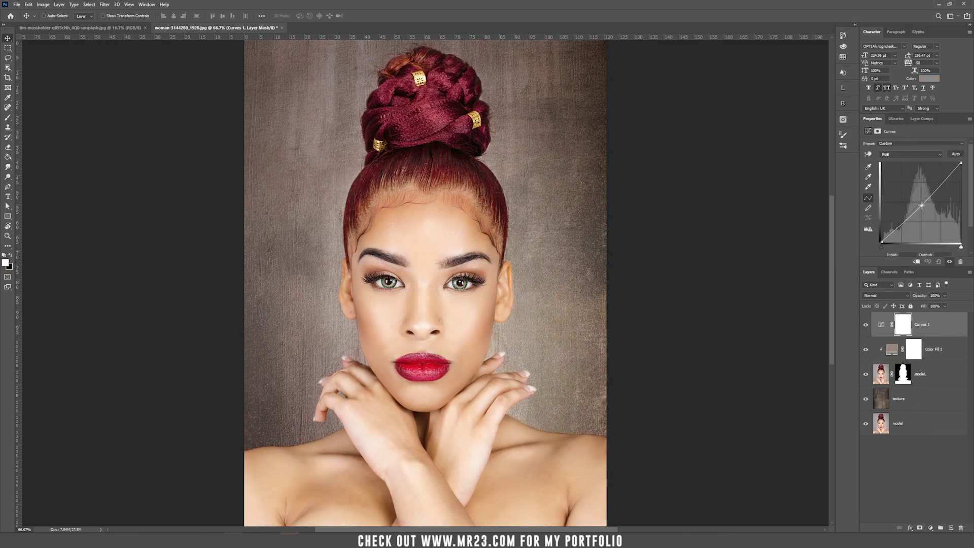
left_click_drag(923, 206, 923, 204)
Add a Photo Filter adjustment layer with a density of 37% and the filter colour #ab7f41.
left_click(929, 529)
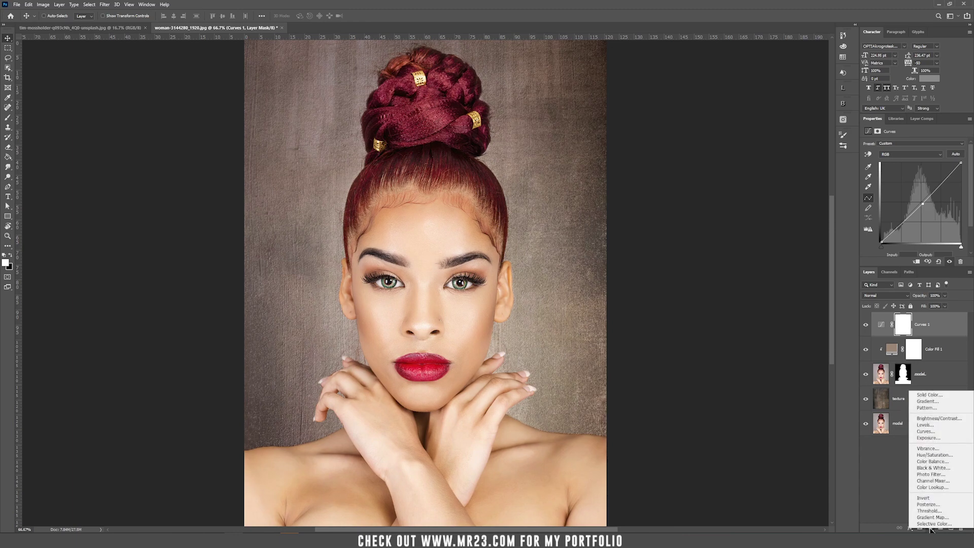
left_click(930, 474)
left_click_drag(892, 177, 903, 178)
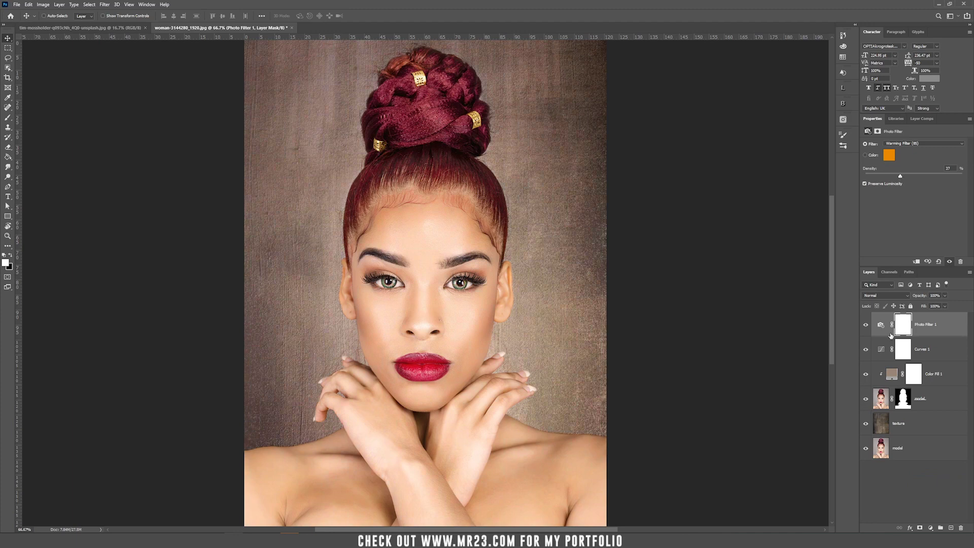
left_click(888, 157)
left_click(527, 344)
left_click(533, 331)
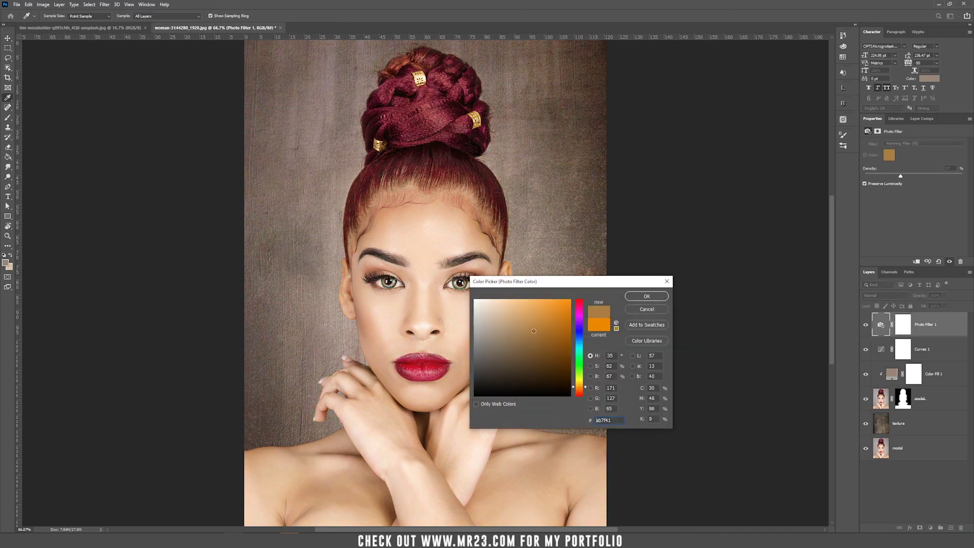
left_click(643, 298)
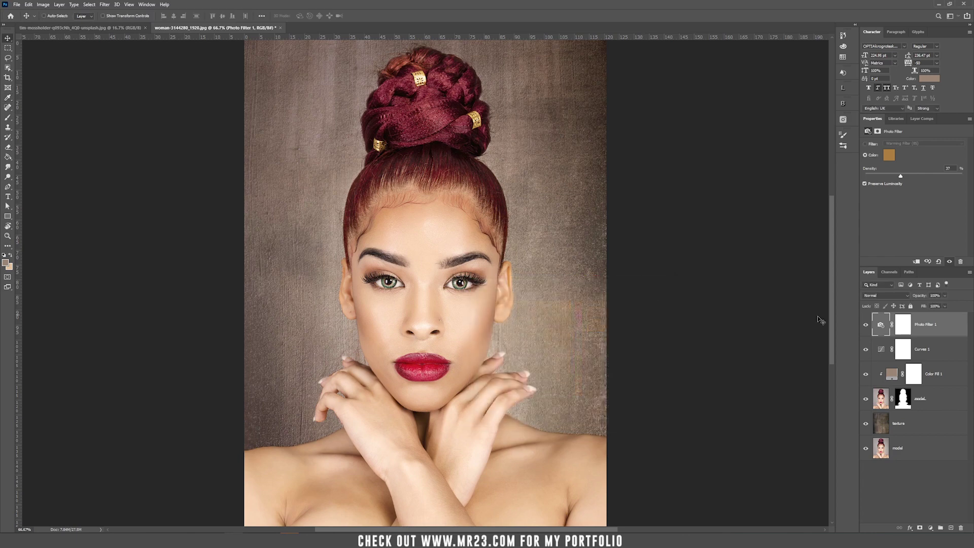
Group all layers from the Photo Filter down to the texture, and compare the image with and without the group.
left_click(934, 427, "shift")
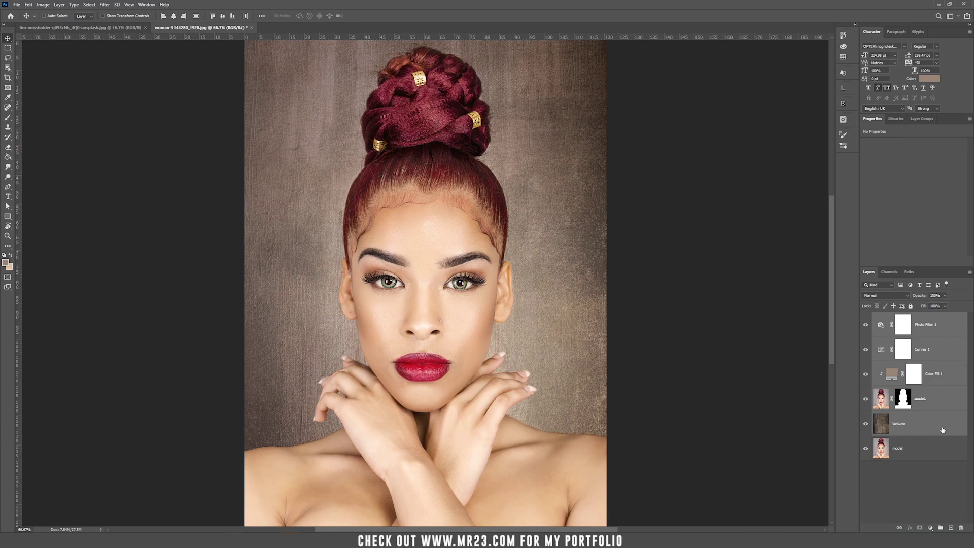
left_click(941, 528)
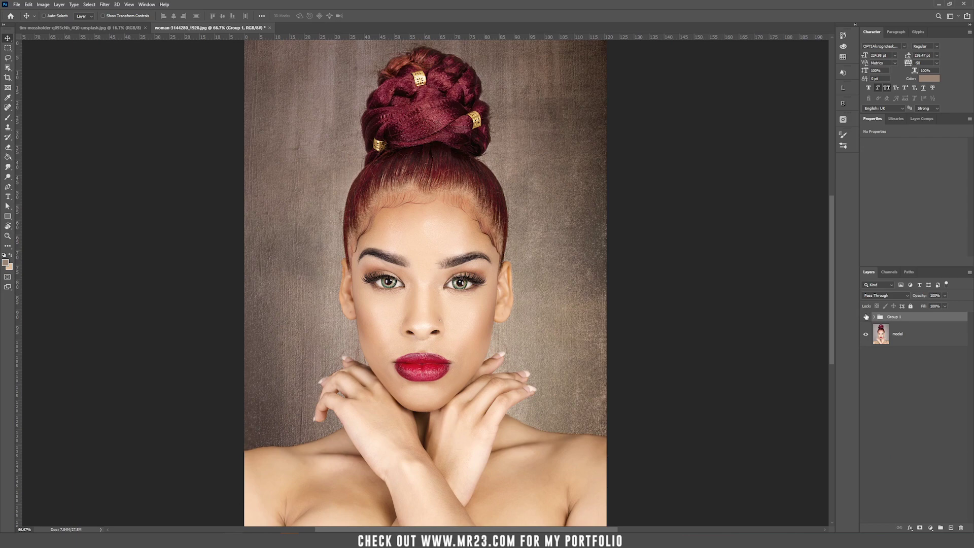
left_click(866, 316)
left_click(866, 316)
Stamp all visible layers into a new layer above the group, undoing any accidental shift of it.
key("ctrl+alt+shift+e")
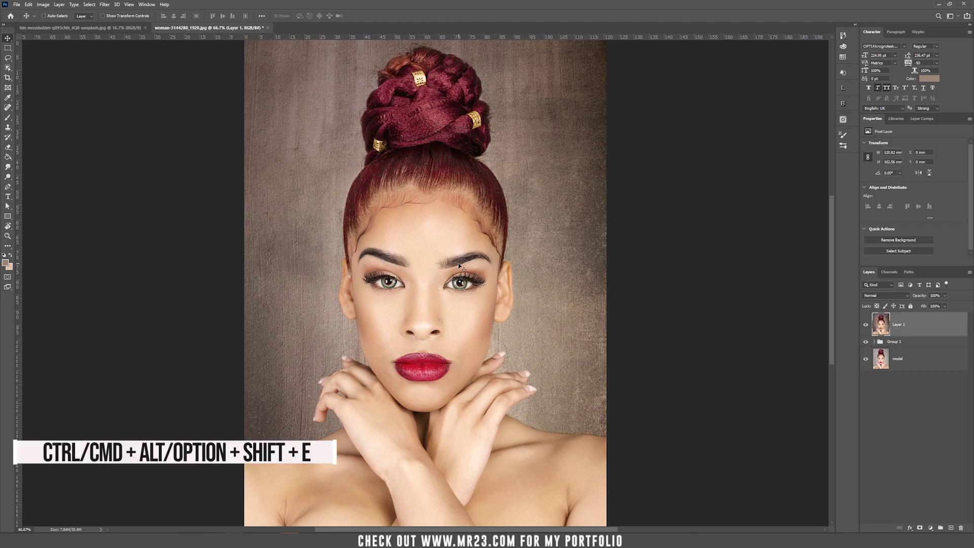
left_click_drag(407, 248, 419, 275)
key("ctrl+z")
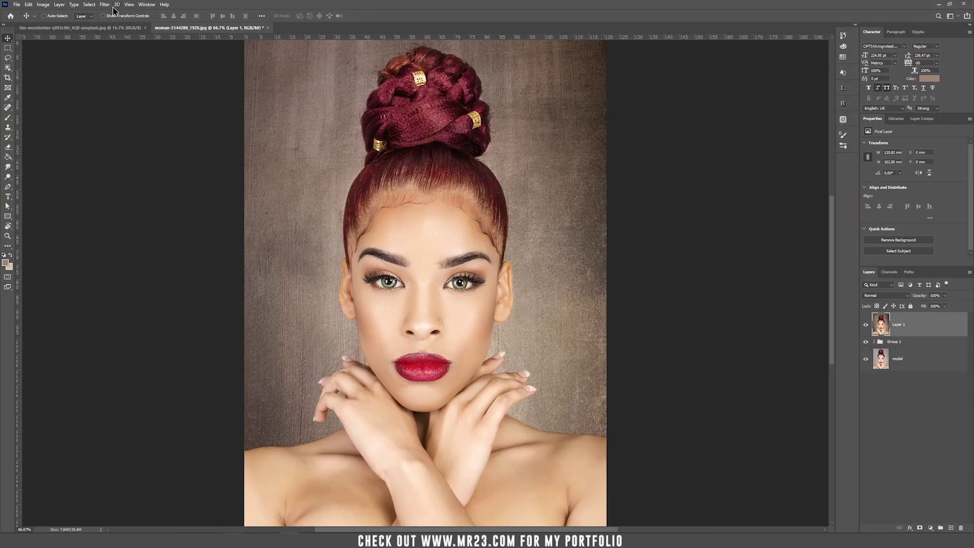
Apply the Camera Raw Filter to the stamped layer with exposure -0.30, contrast -18, highlights +24, texture +31, grain 10 and vignetting -32.
left_click(105, 5)
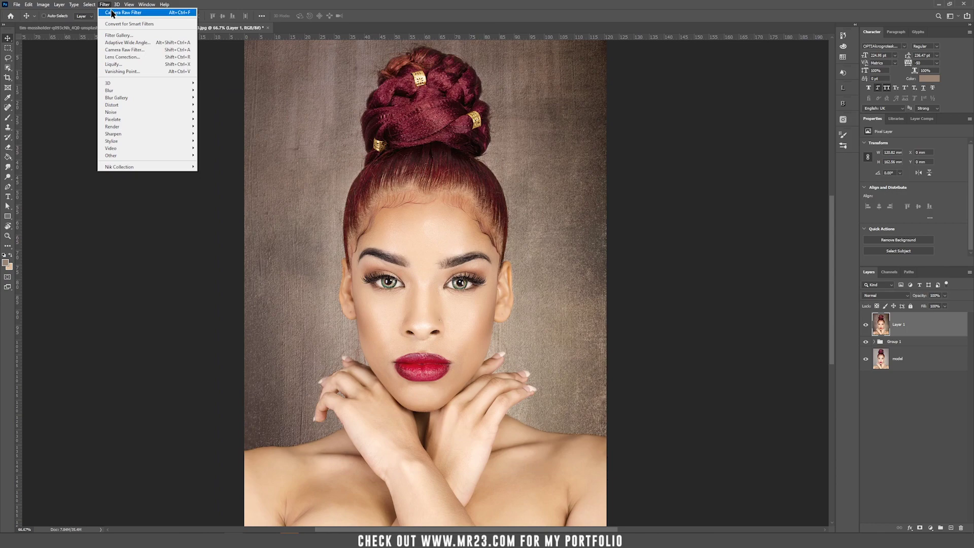
left_click(125, 50)
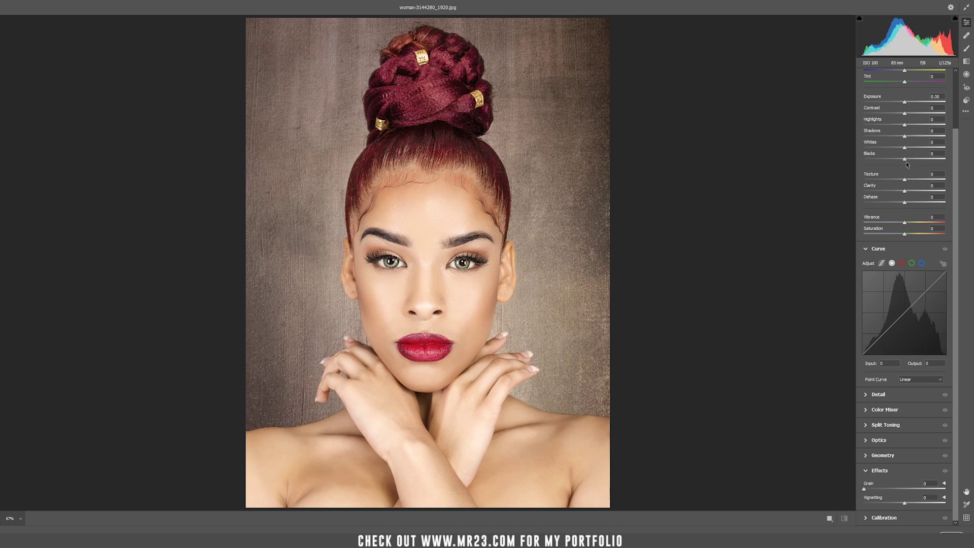
left_click_drag(905, 521, 893, 521)
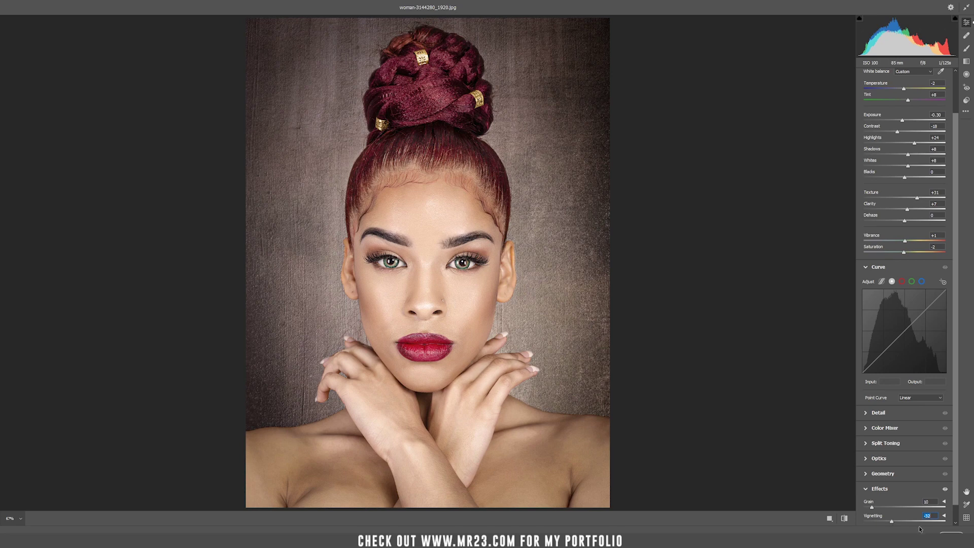
left_click(953, 531)
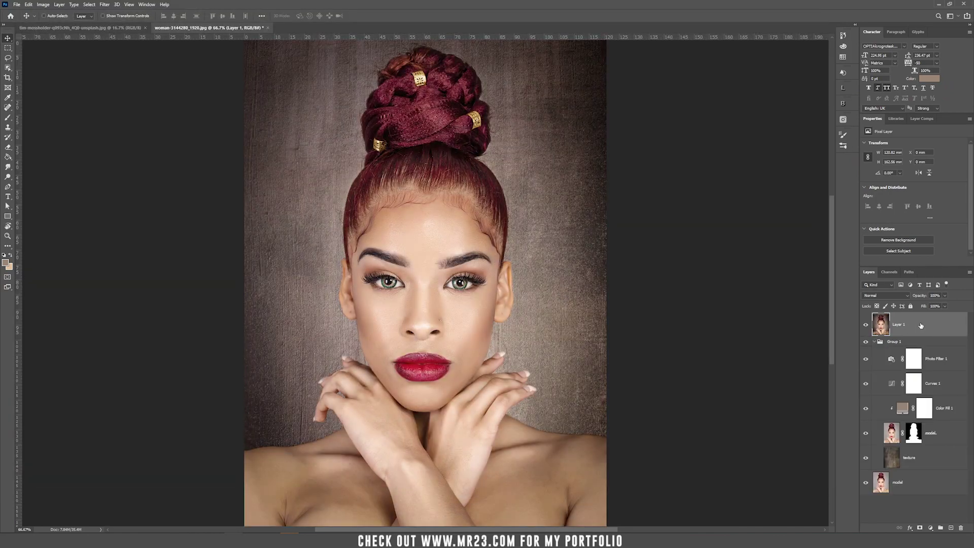
Move the stamped layer into the top of Group 1, collapse the group and compare the portrait with and without it.
left_click_drag(921, 324, 922, 347)
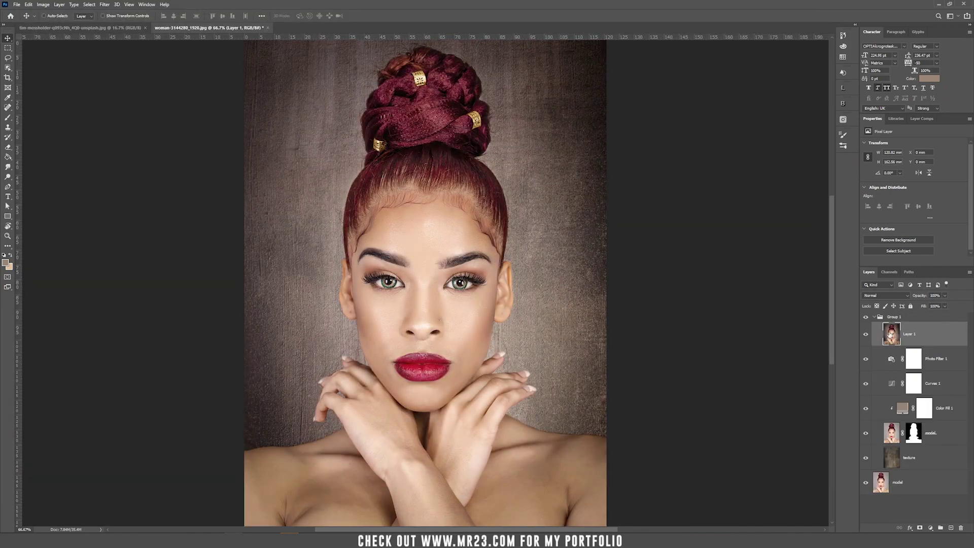
left_click(875, 318)
left_click(866, 317)
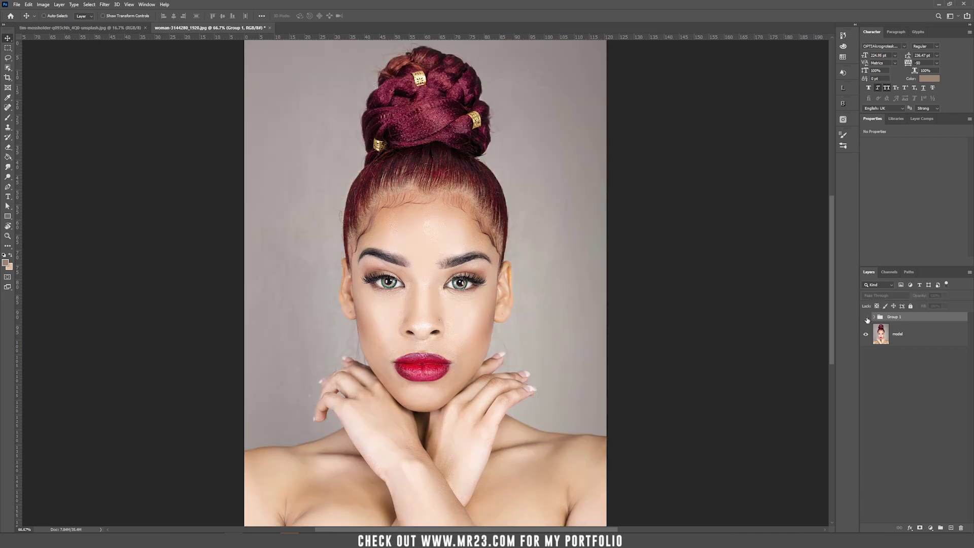
left_click(866, 317)
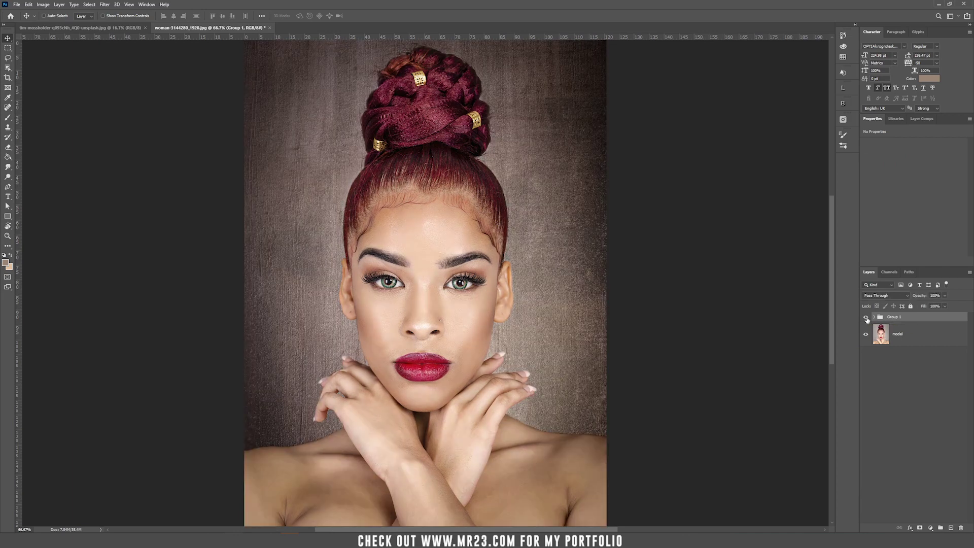